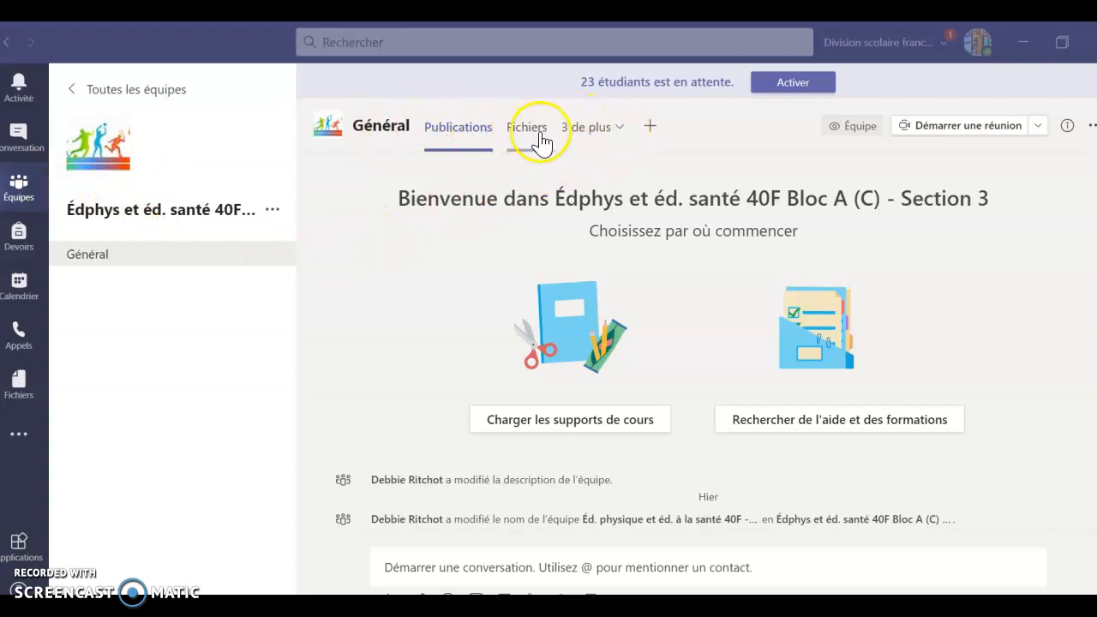
# - Open the class notebook's Module A > Journal d'activités physiques page
pyautogui.click(607, 128)
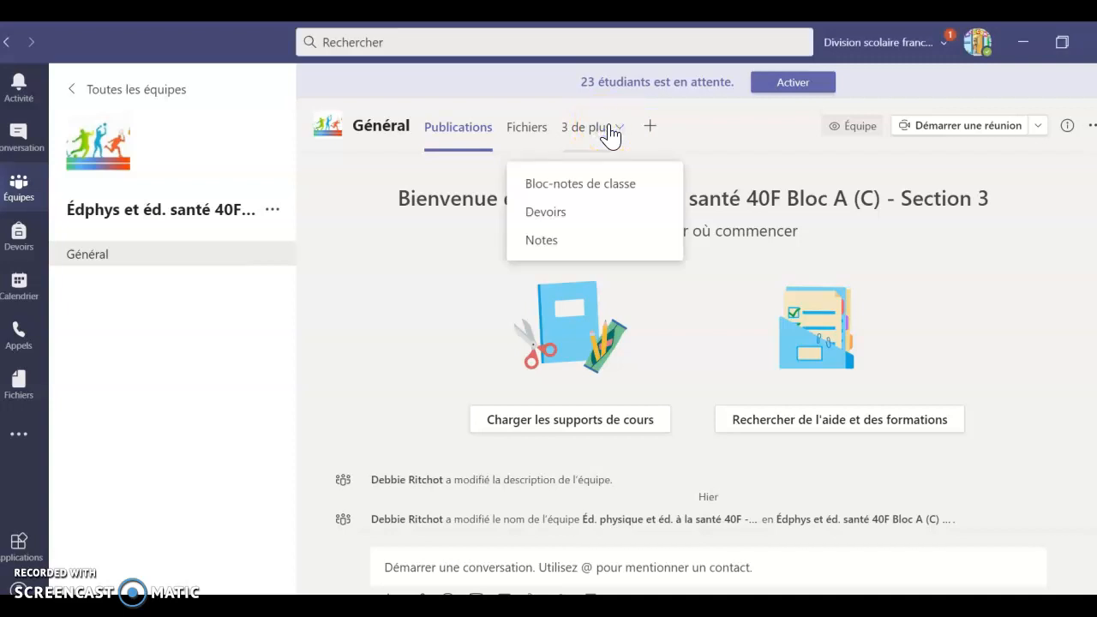
pyautogui.click(588, 184)
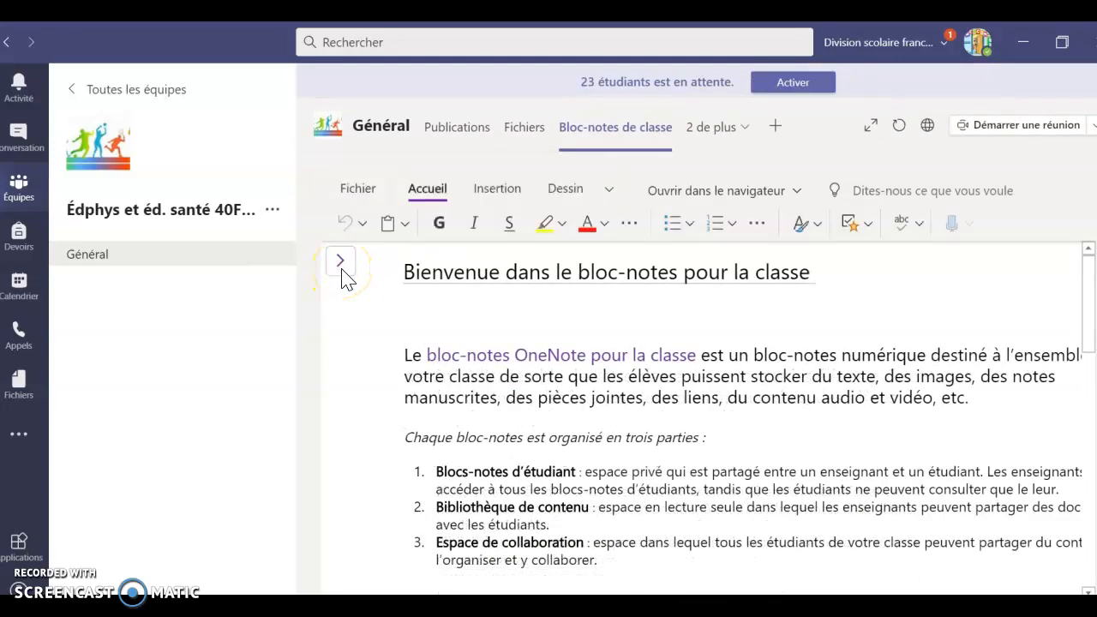
pyautogui.click(341, 266)
pyautogui.click(343, 326)
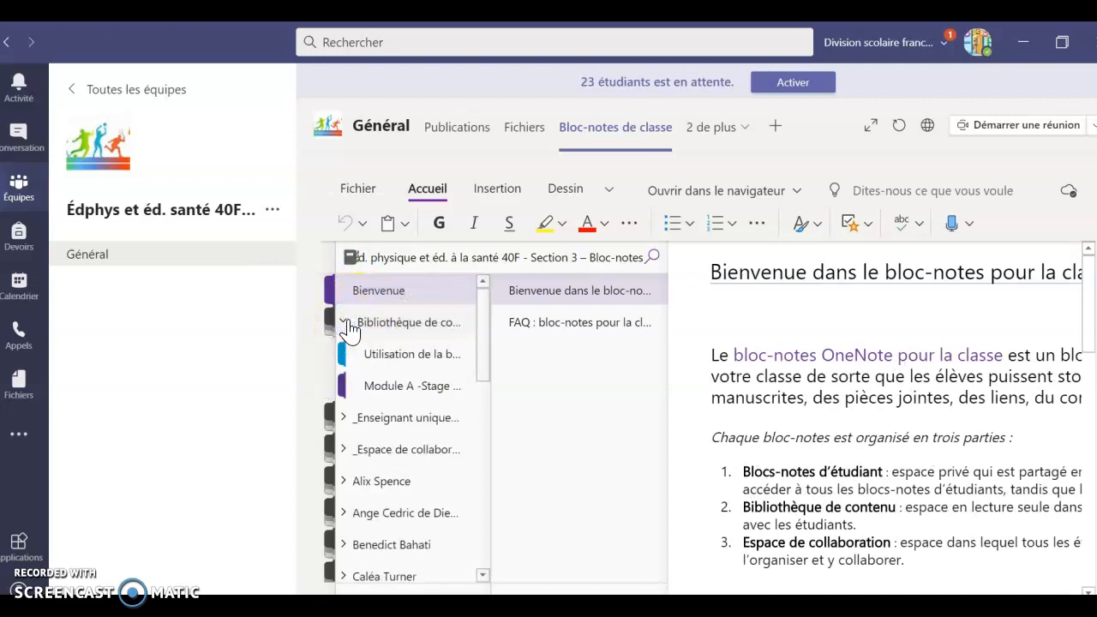
pyautogui.click(420, 392)
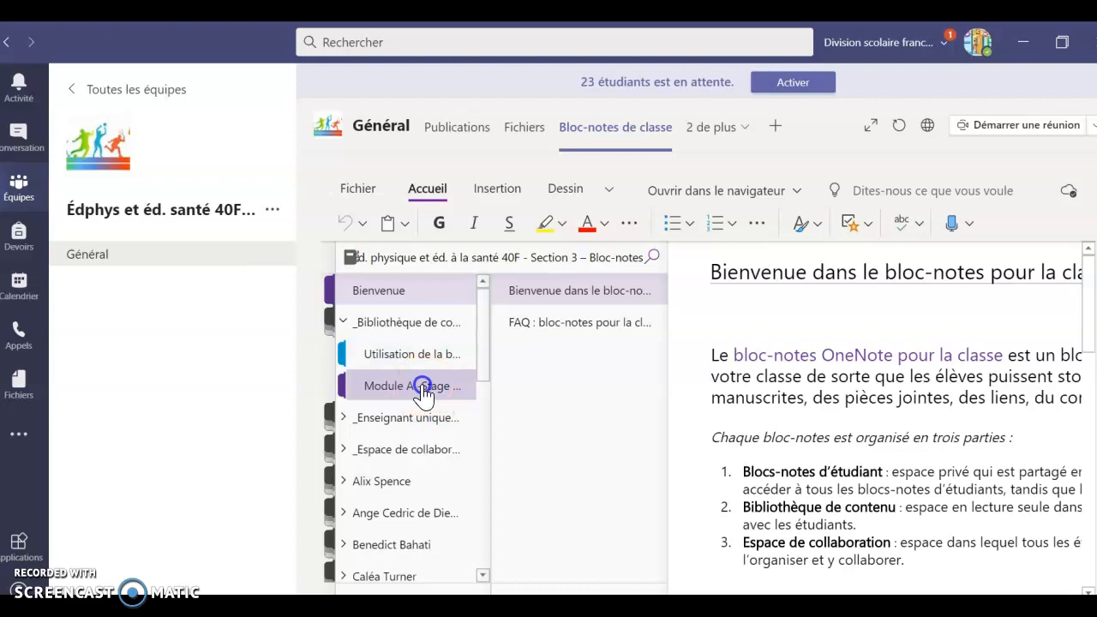
pyautogui.click(586, 421)
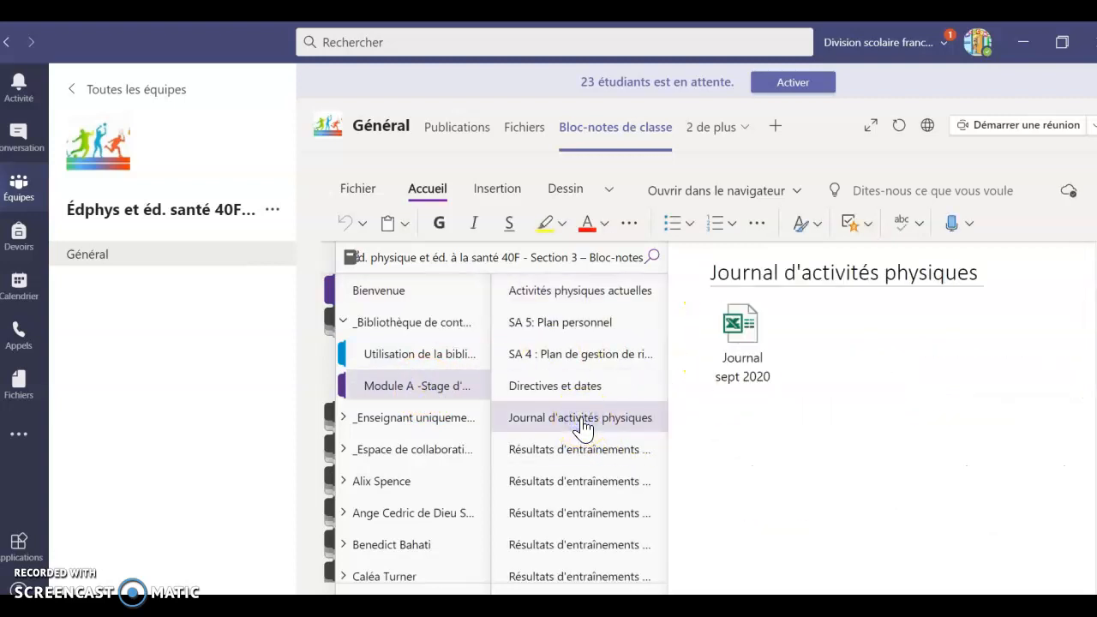
# - Open the Journal sept 2020 workbook attached on the page
pyautogui.click(877, 343)
pyautogui.click(435, 351)
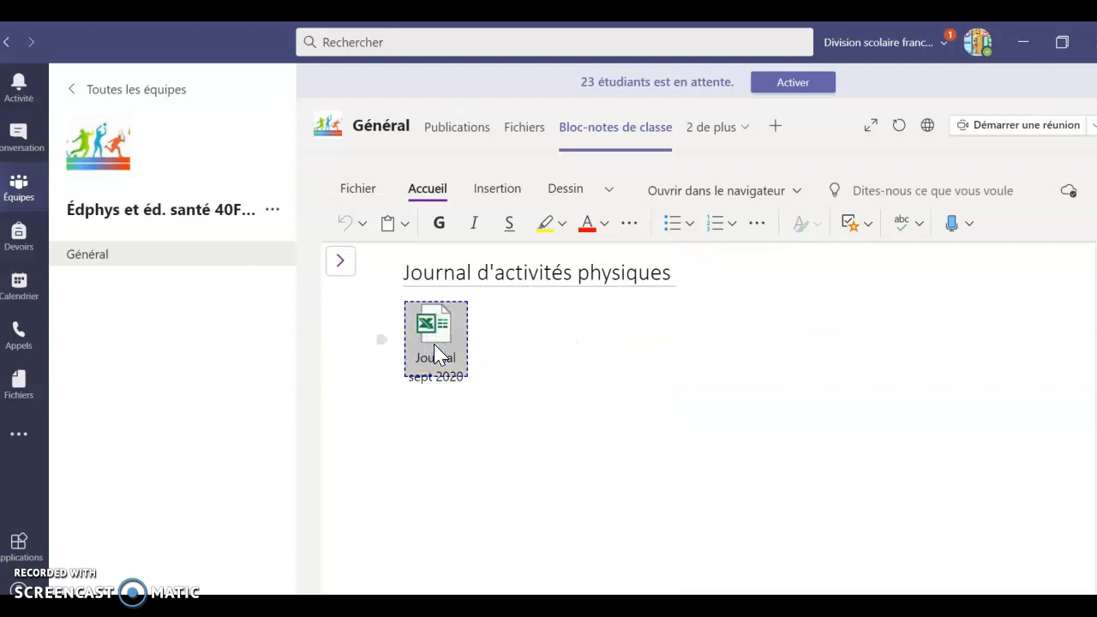
pyautogui.doubleClick(437, 354)
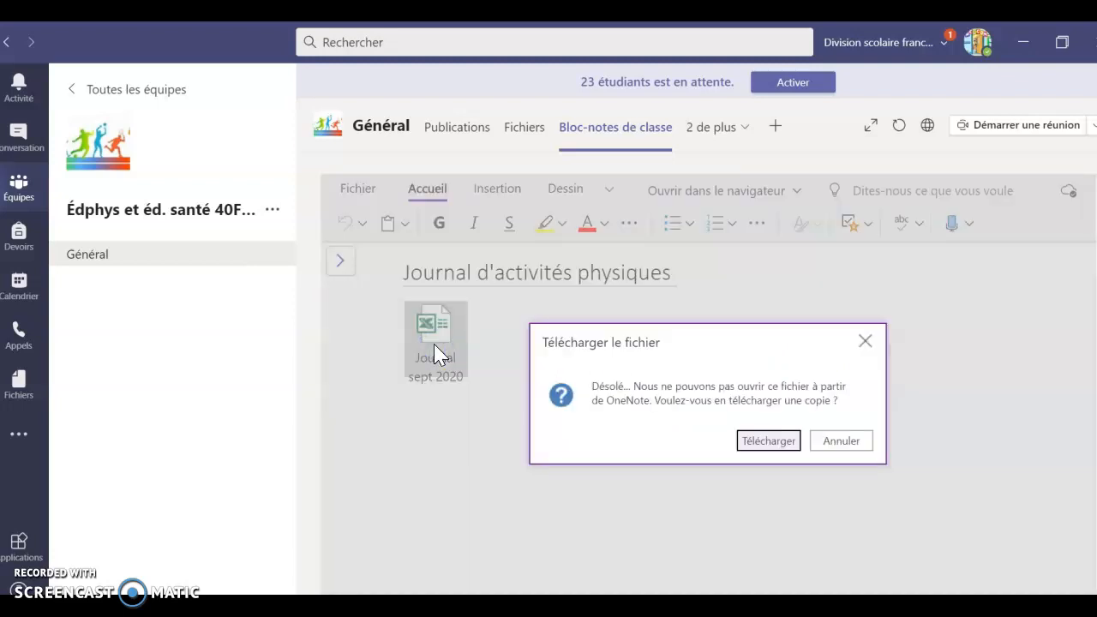
# - Download a copy of Journal sept 2020 and enable editing in Excel
pyautogui.click(766, 442)
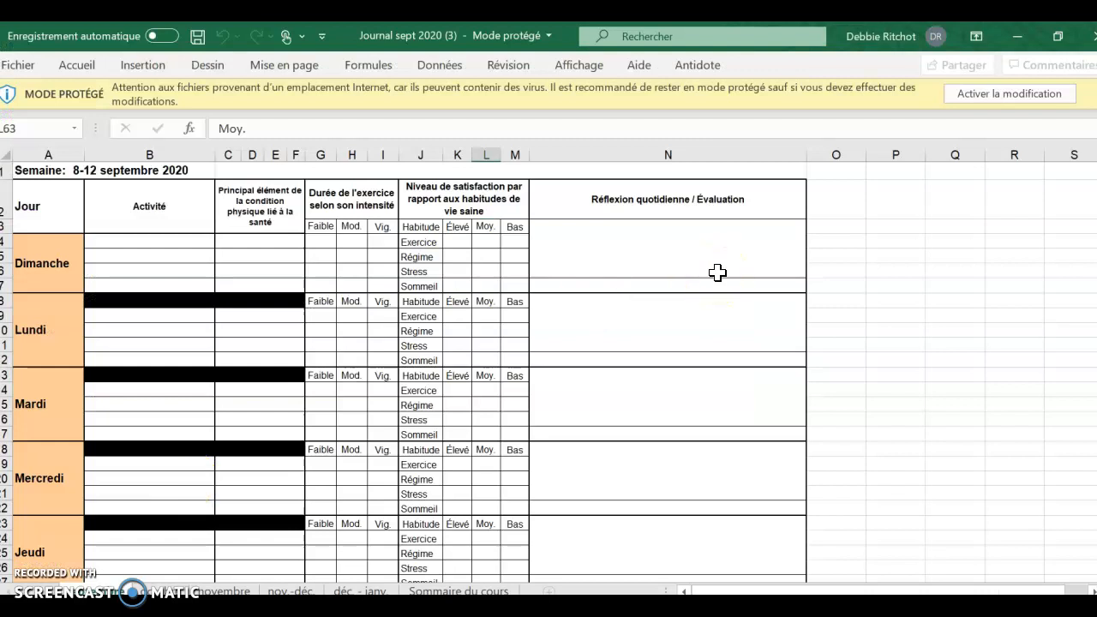
pyautogui.click(977, 99)
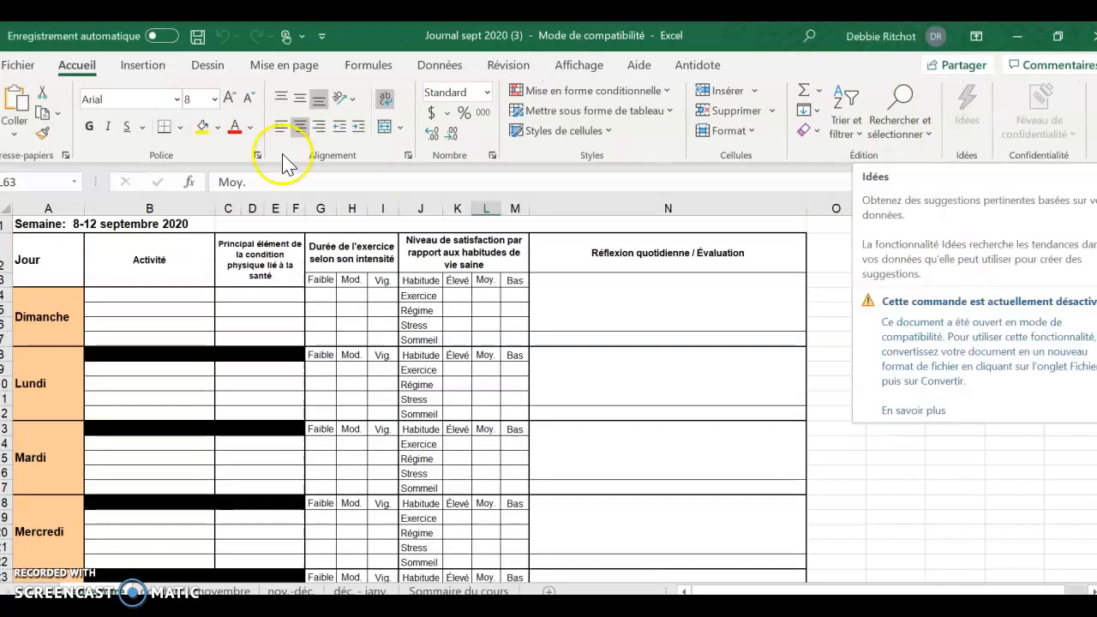
pyautogui.click(9, 65)
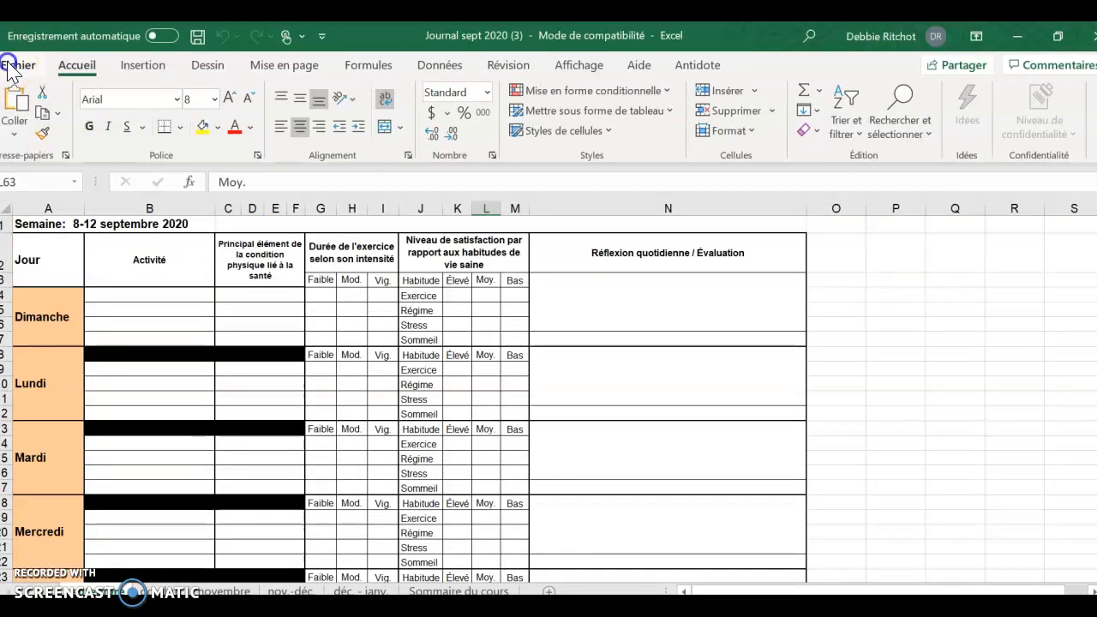
# - Save the workbook to the school OneDrive, renamed with the owner's surname
pyautogui.click(51, 305)
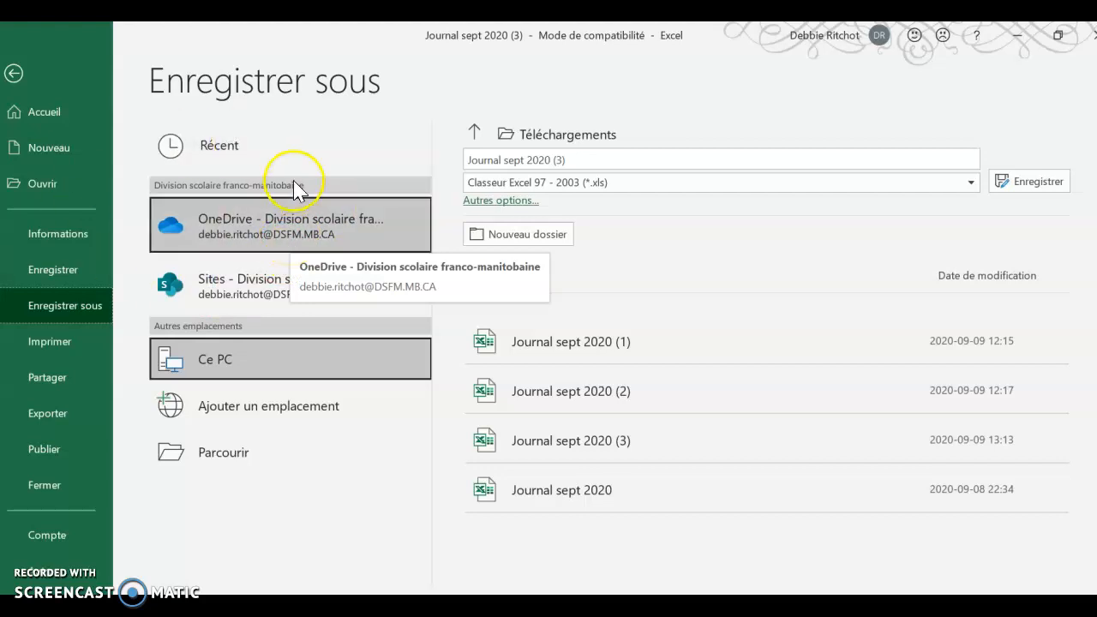
pyautogui.click(273, 237)
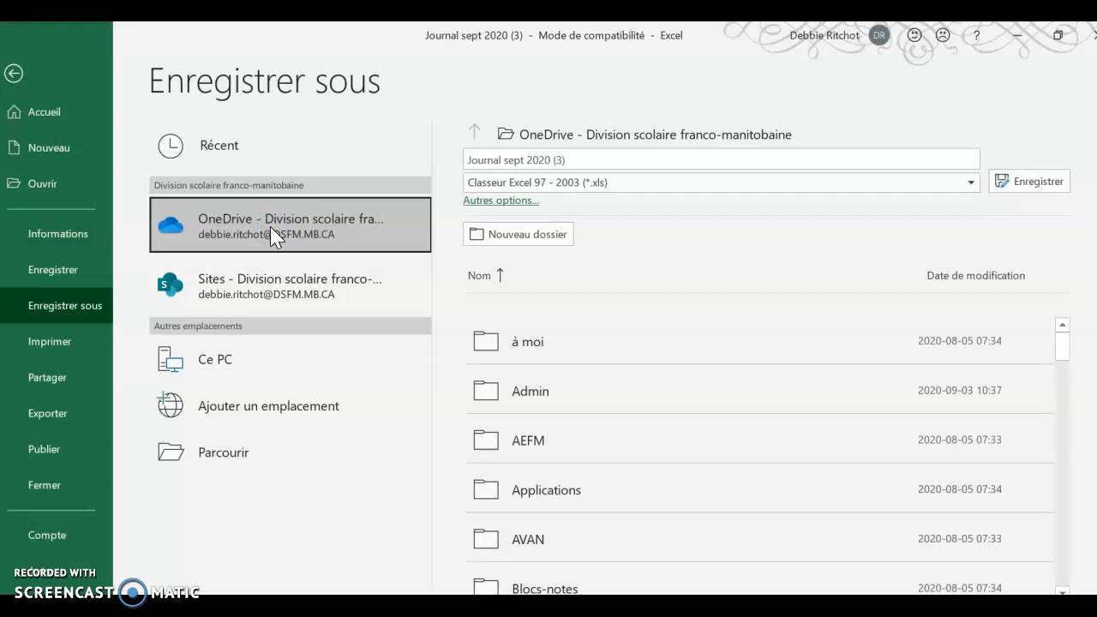
pyautogui.click(581, 159)
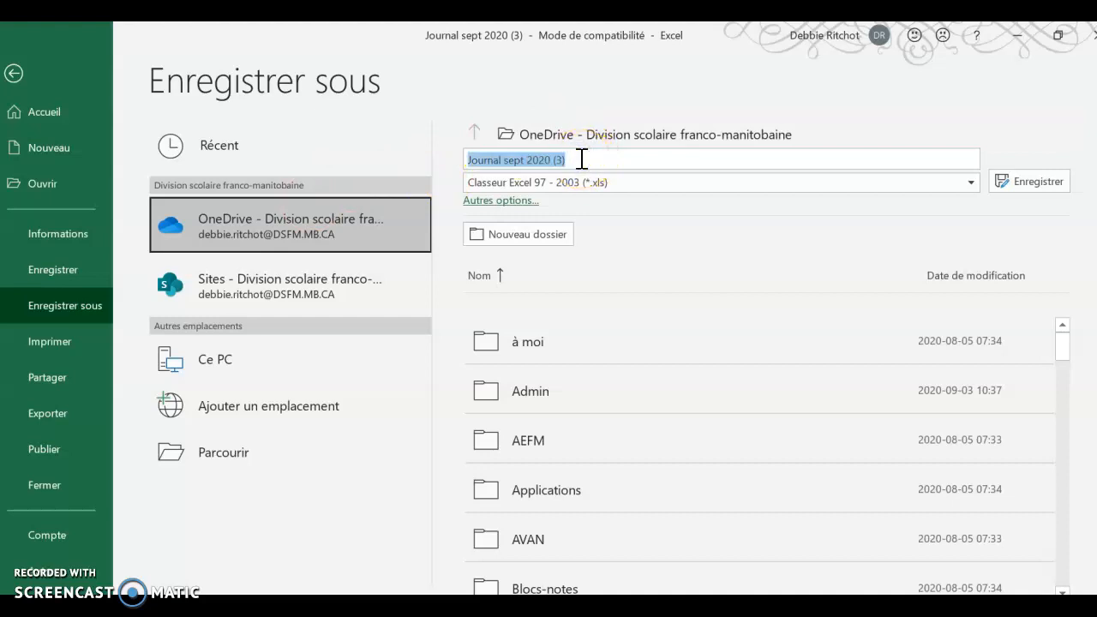
pyautogui.write('Ritchot')
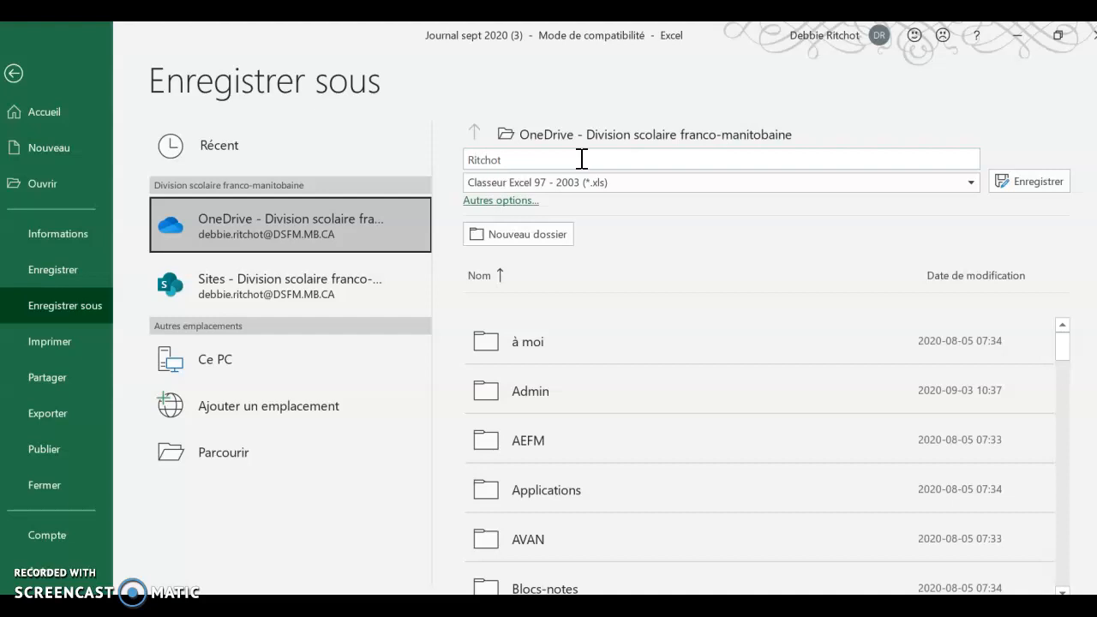
pyautogui.click(1020, 180)
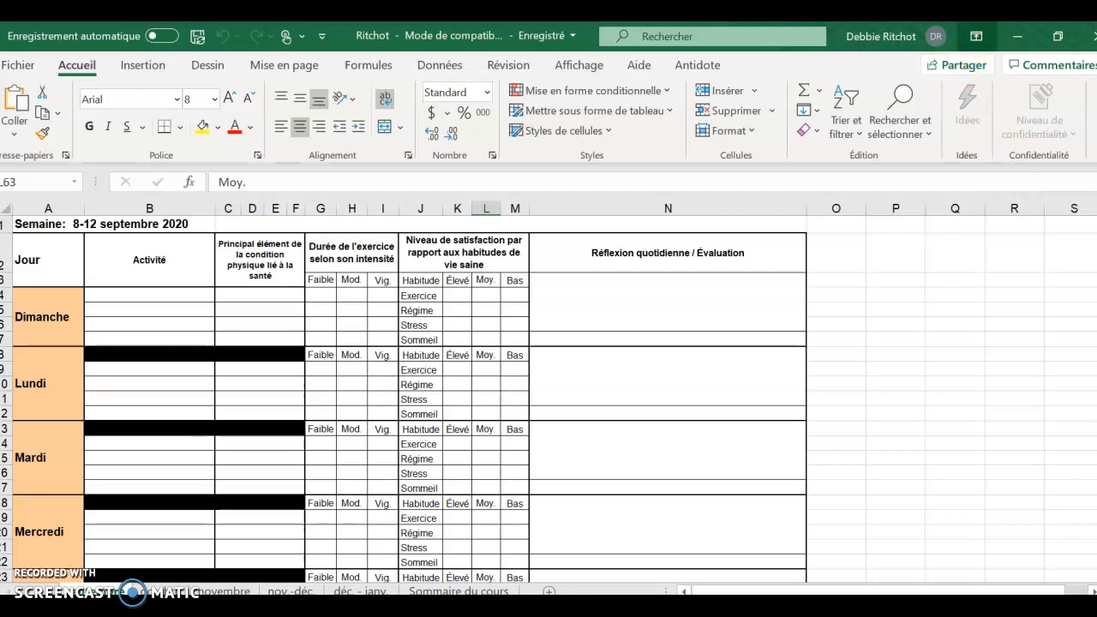
# - Share the workbook with a chosen recipient, copy its link, and return to Teams
pyautogui.click(949, 67)
pyautogui.click(949, 69)
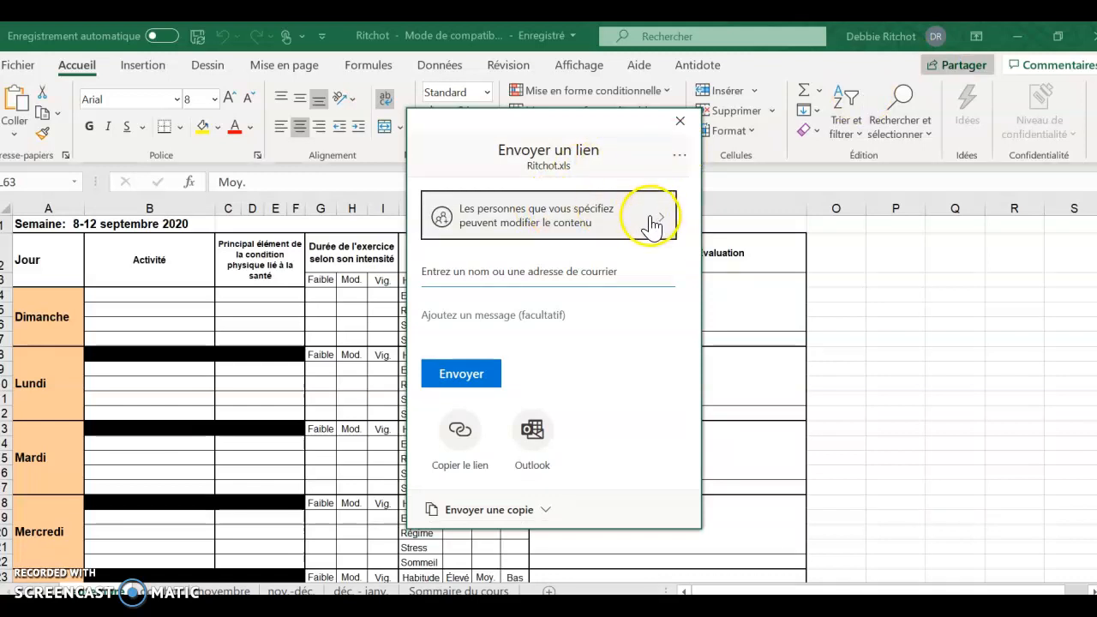
pyautogui.click(549, 272)
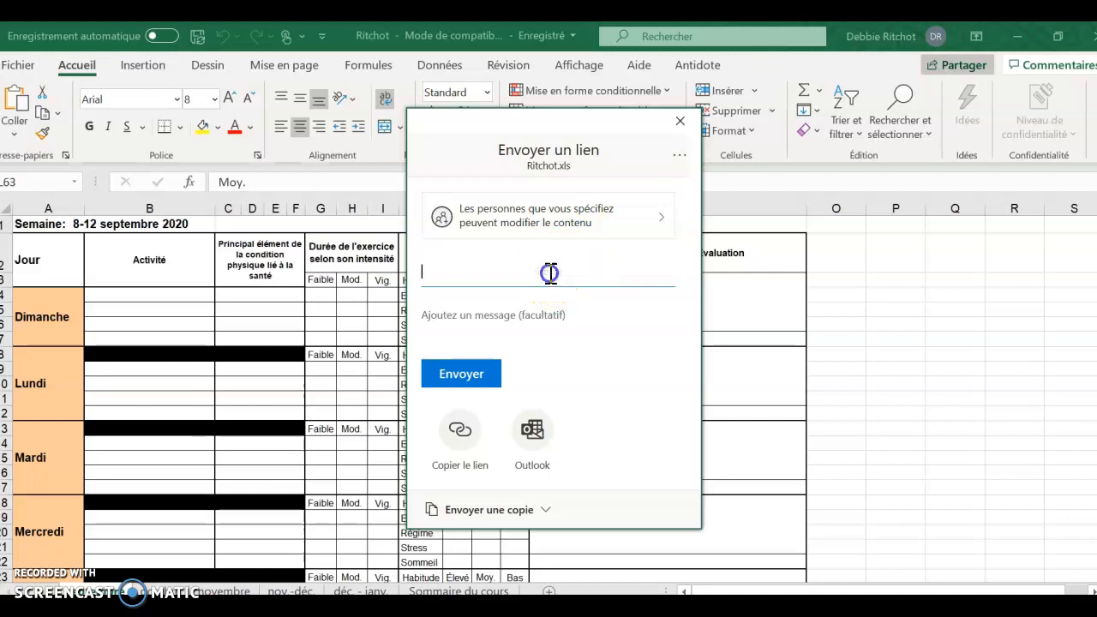
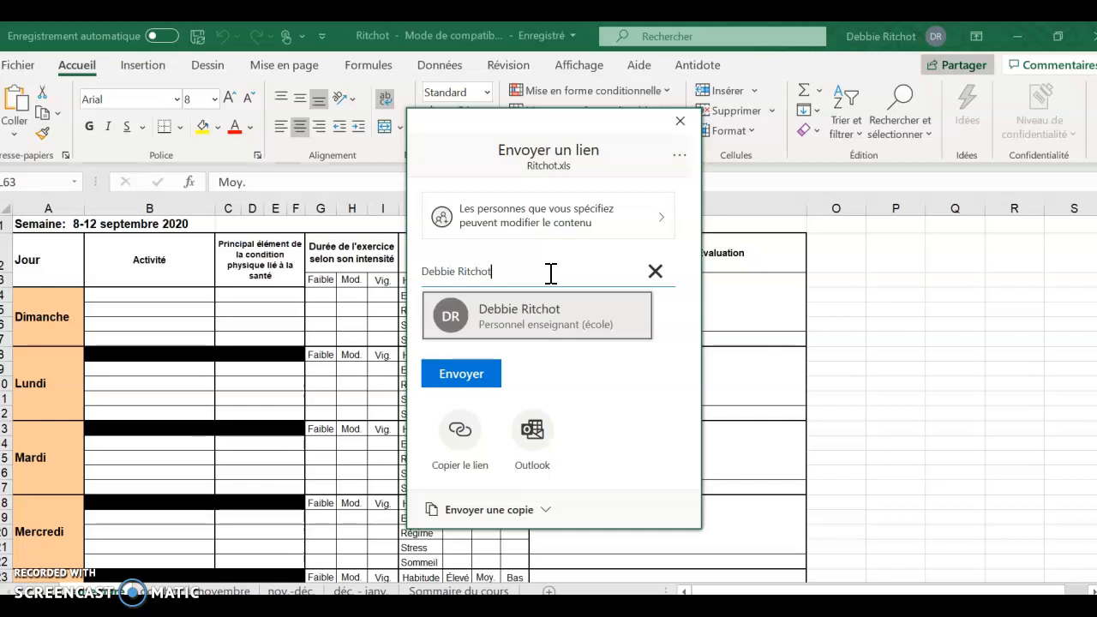
pyautogui.click(512, 333)
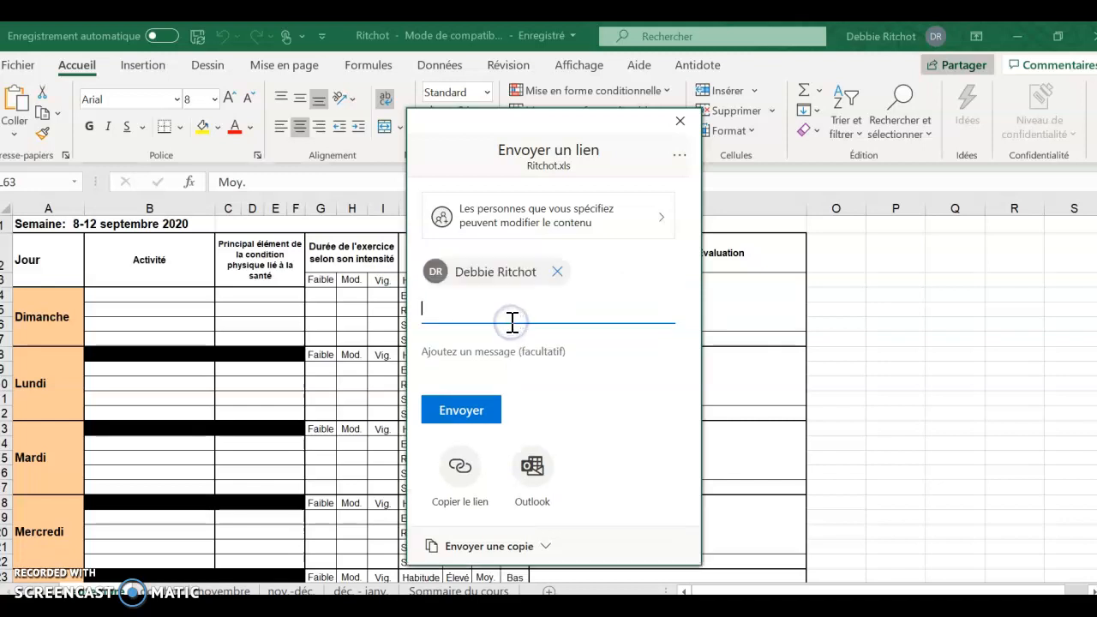
pyautogui.click(460, 473)
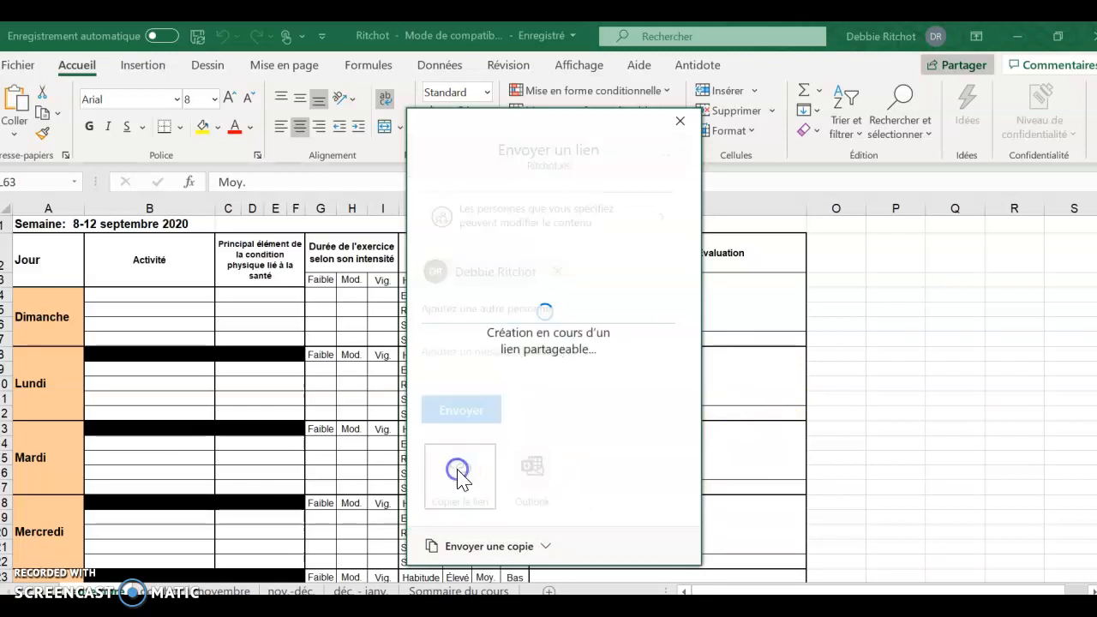
pyautogui.click(652, 254)
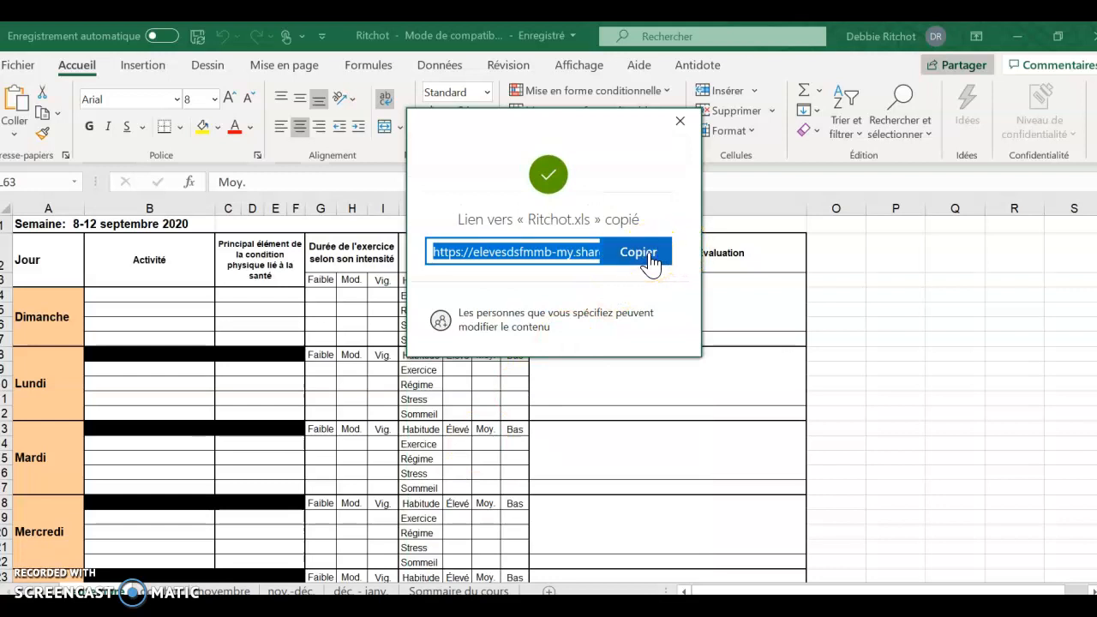
pyautogui.click(646, 605)
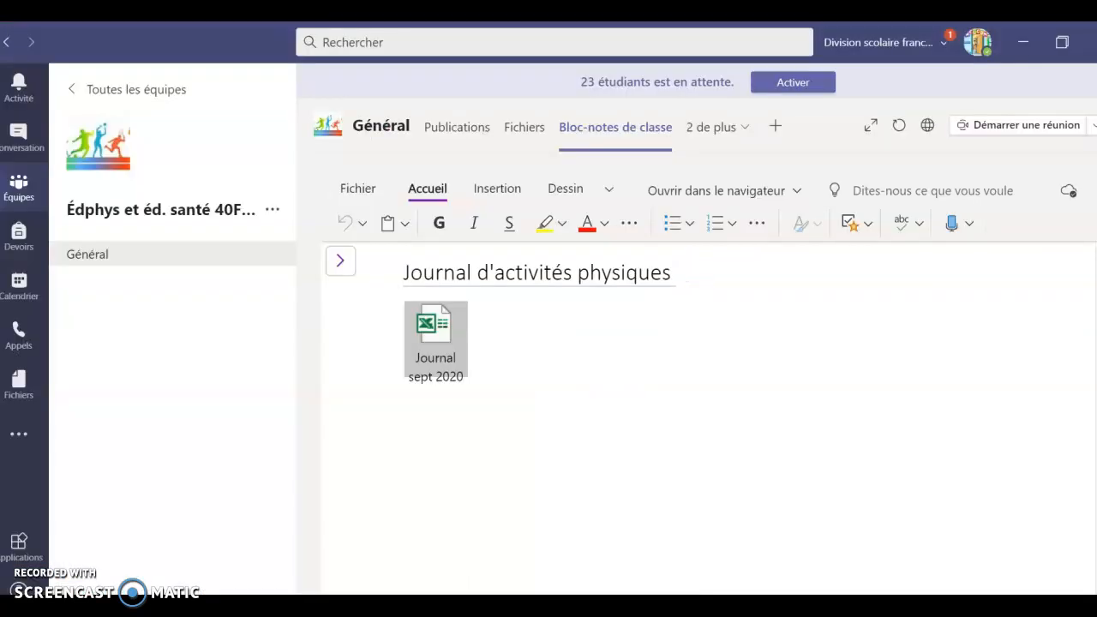
# - Paste the copied workbook link below the Journal sept 2020 attachment
pyautogui.click(525, 448)
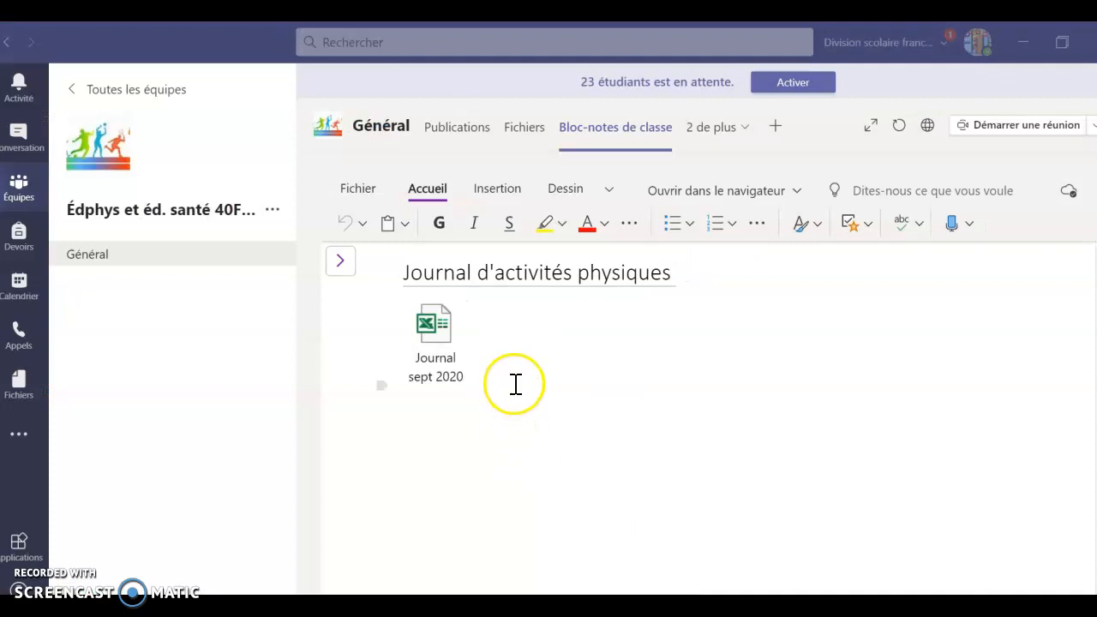
pyautogui.rightClick(515, 378)
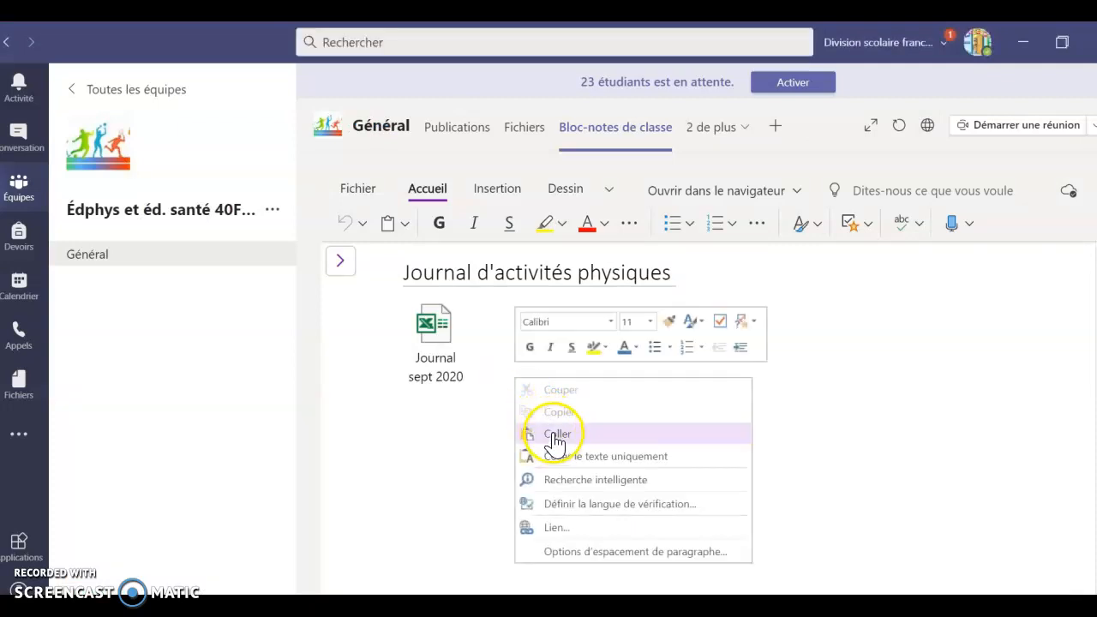
pyautogui.click(553, 434)
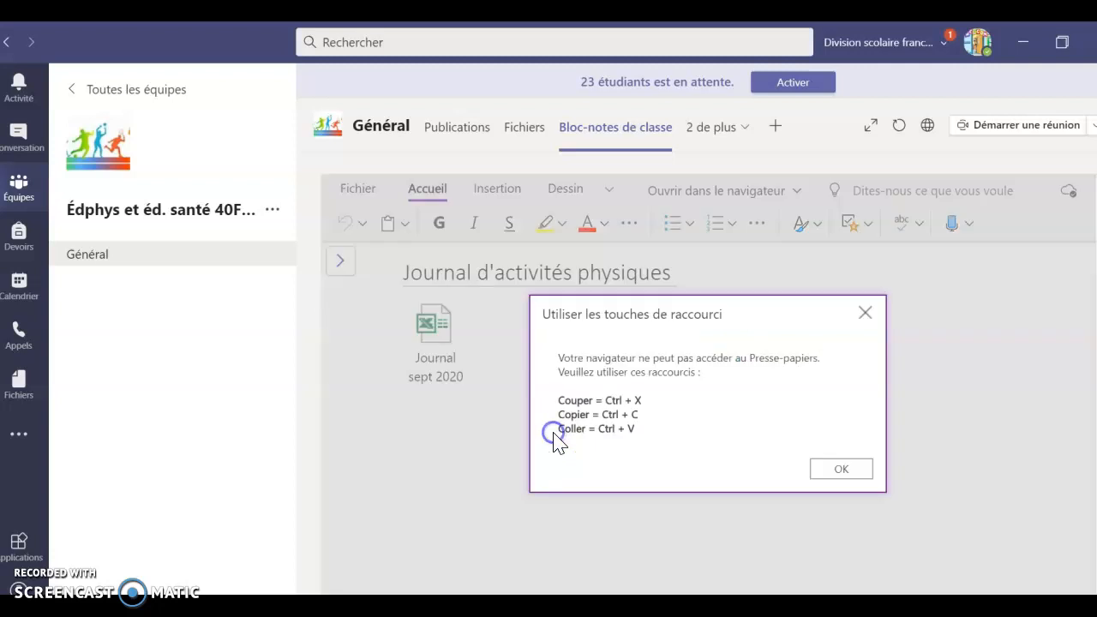
pyautogui.click(844, 470)
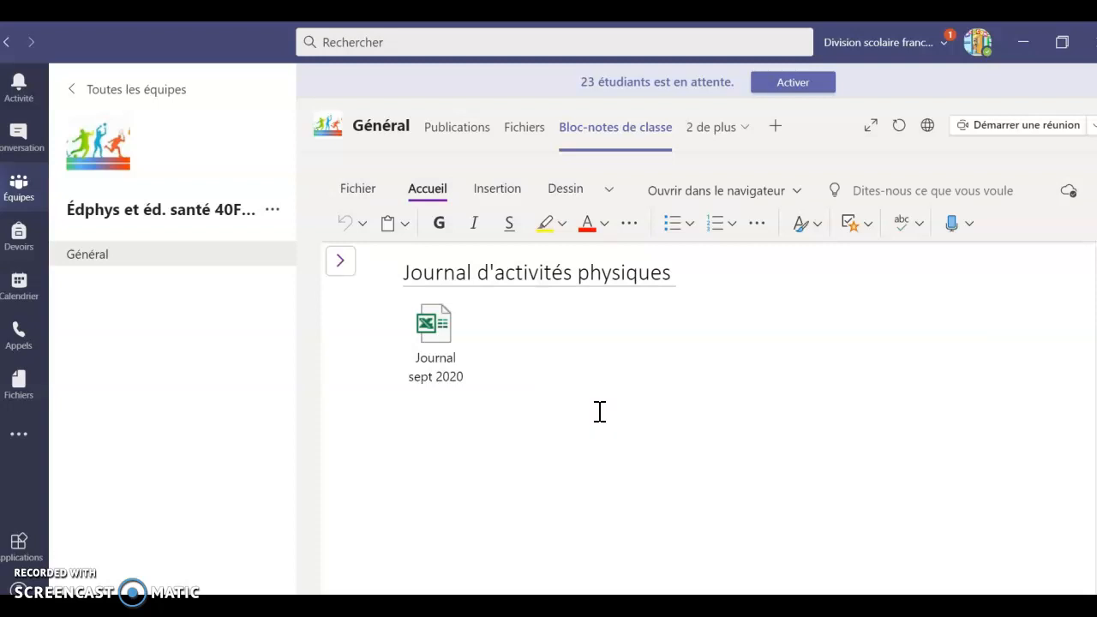
pyautogui.click(516, 413)
pyautogui.hotkey('ctrl', 'v')
# - Close the link-copied notice and browse the October to December–January sheets, returning to September
pyautogui.click(828, 585)
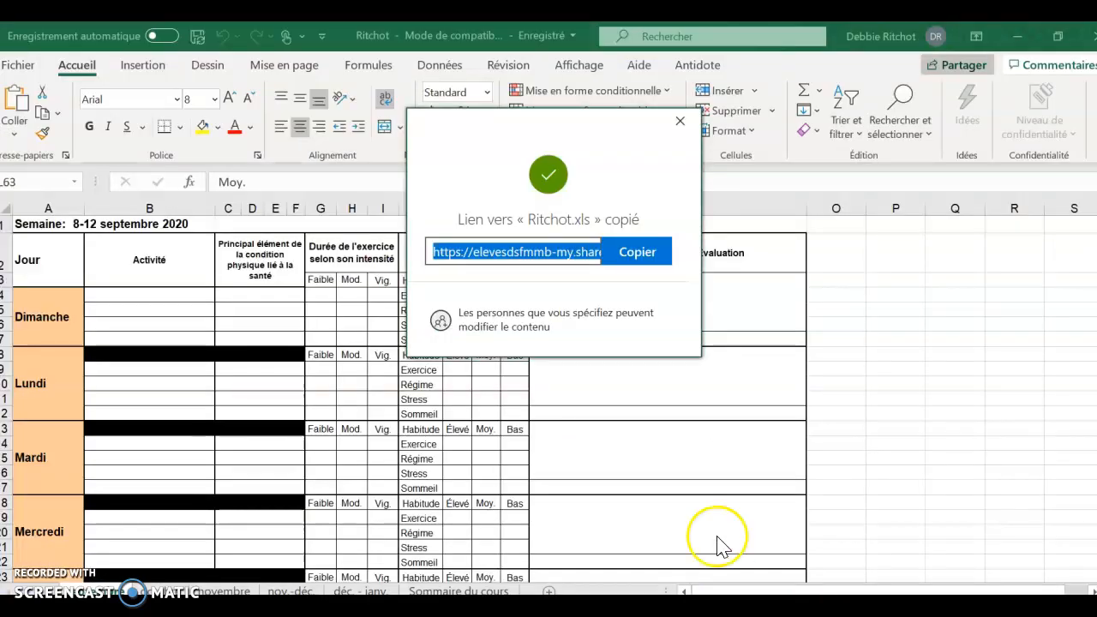
pyautogui.click(679, 122)
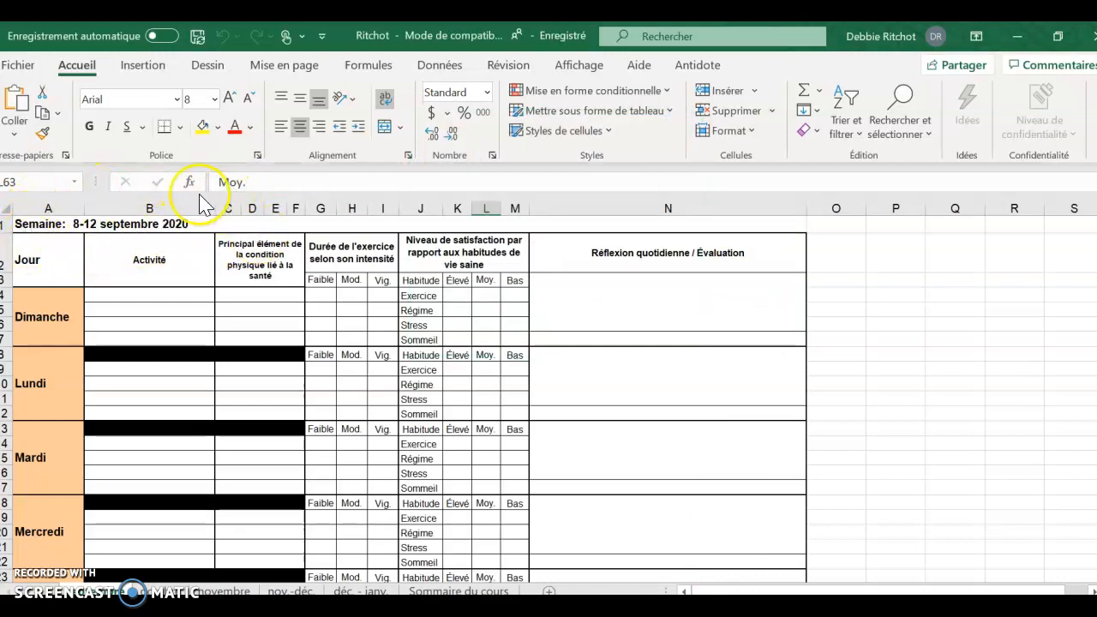
pyautogui.click(180, 590)
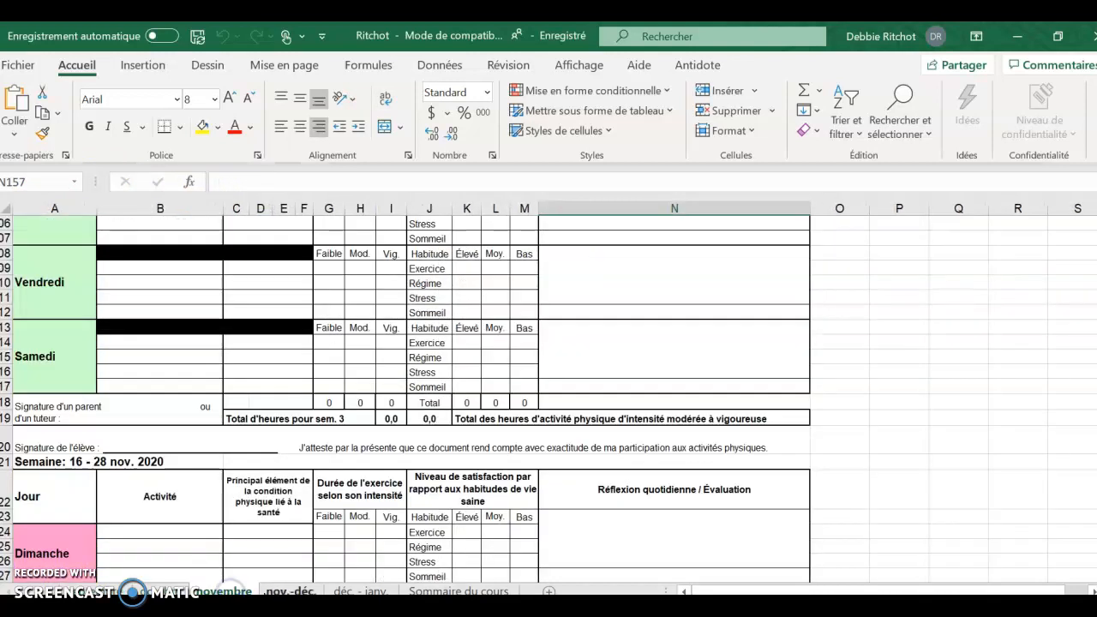
pyautogui.click(289, 592)
pyautogui.click(360, 591)
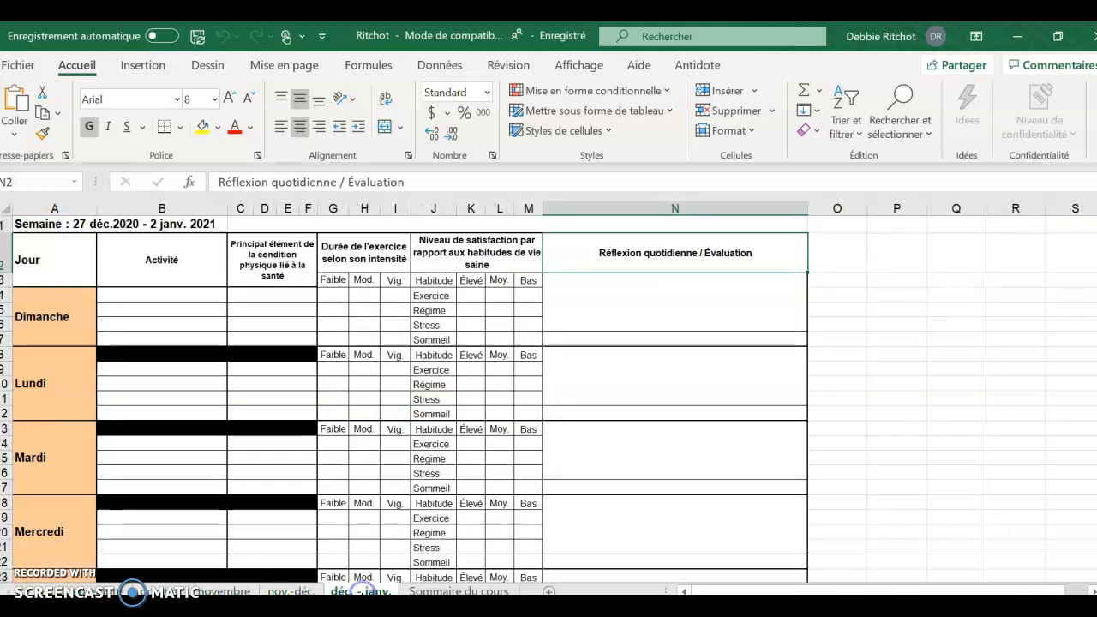
pyautogui.click(93, 591)
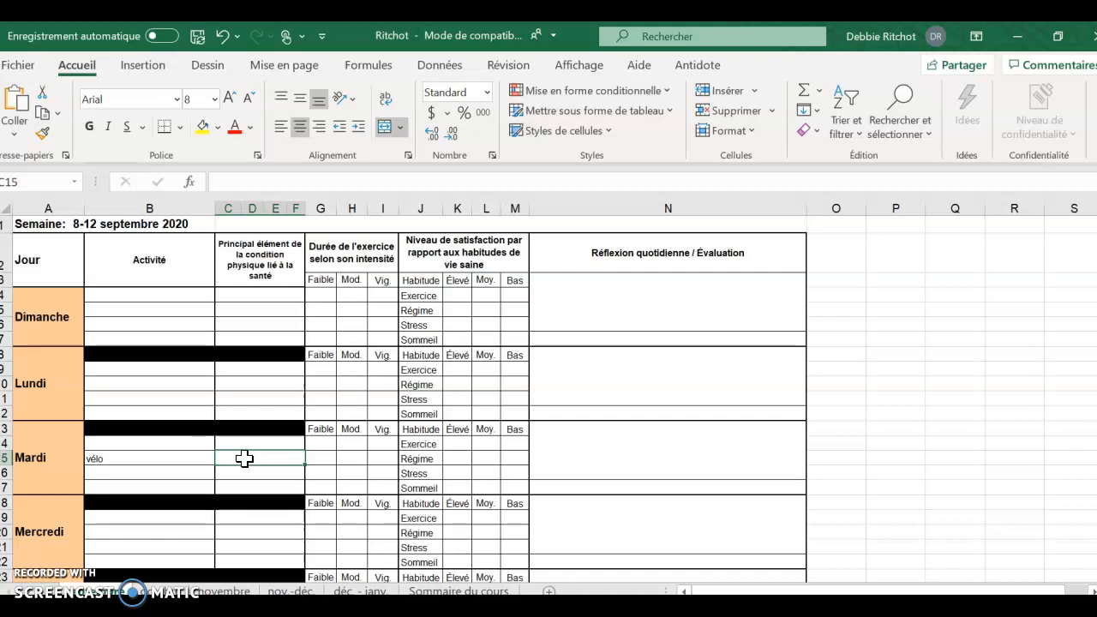
# - Enter 'CCR, EM' as Tuesday's components with 30 minutes low and 20 moderate
pyautogui.write('CC')
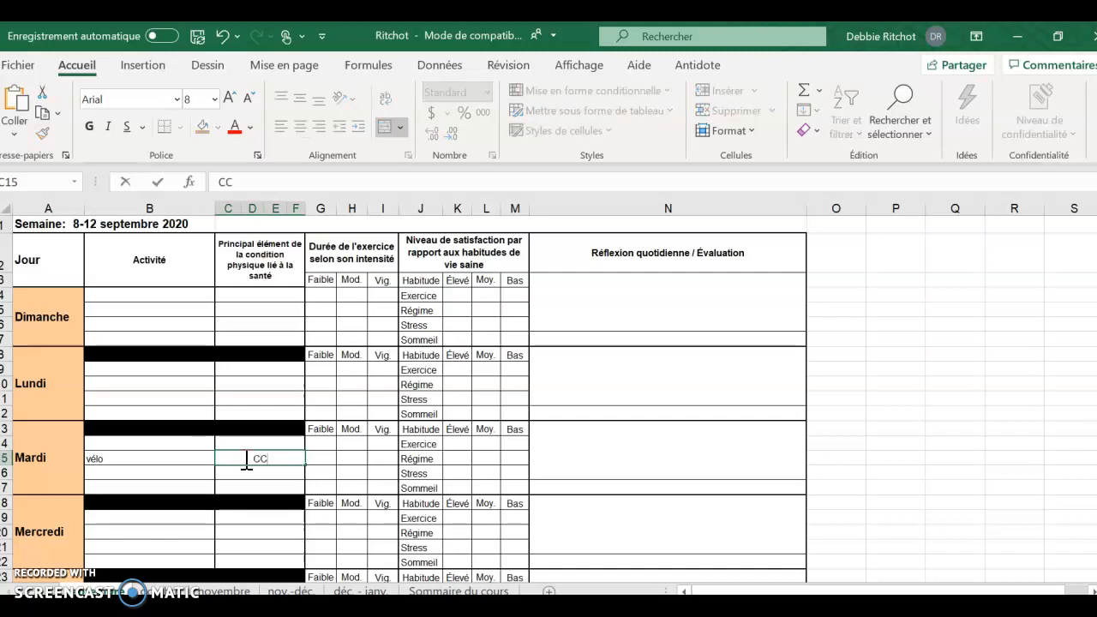
pyautogui.write('R, EM')
pyautogui.press('Tab')
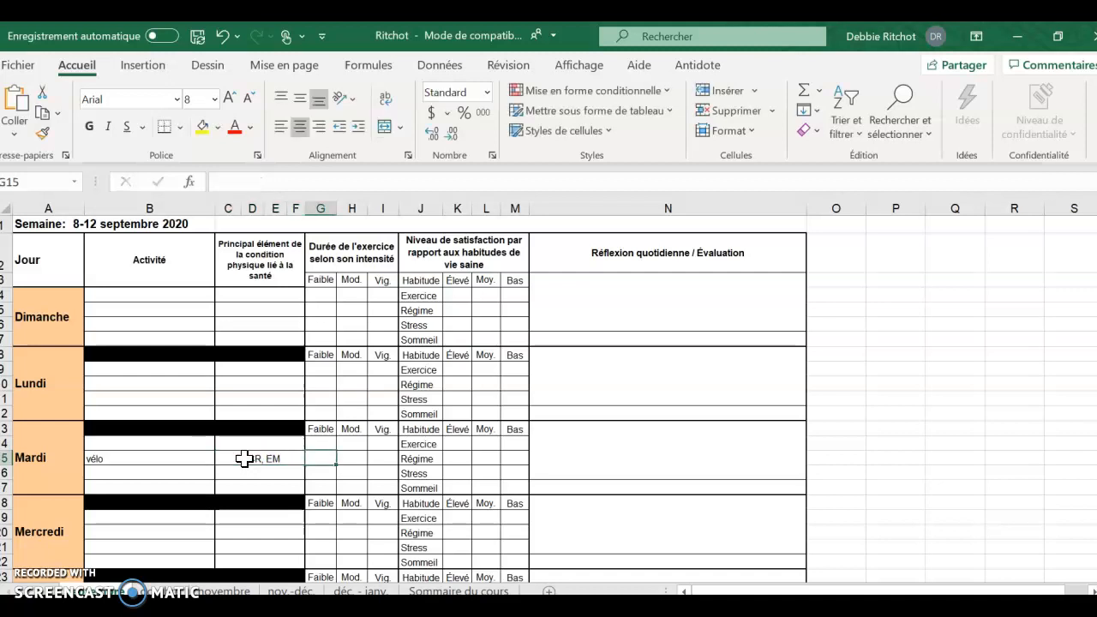
pyautogui.click(345, 461)
pyautogui.write('1')
pyautogui.click(316, 460)
pyautogui.scroll(-2, 800, 403)
pyautogui.scroll(-2, 799, 402)
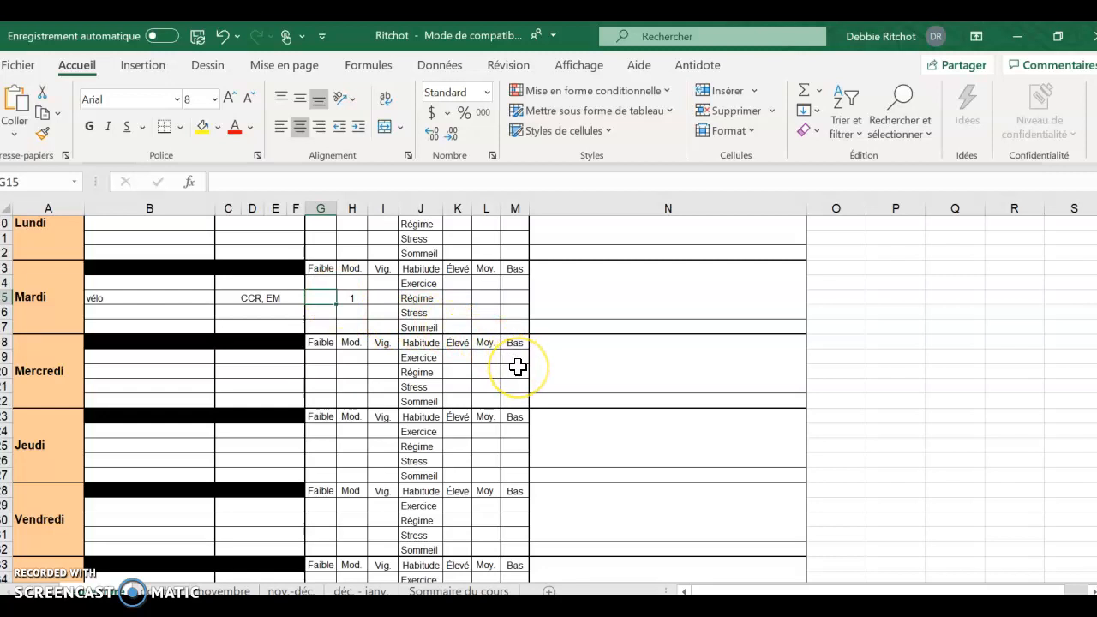
pyautogui.write('30')
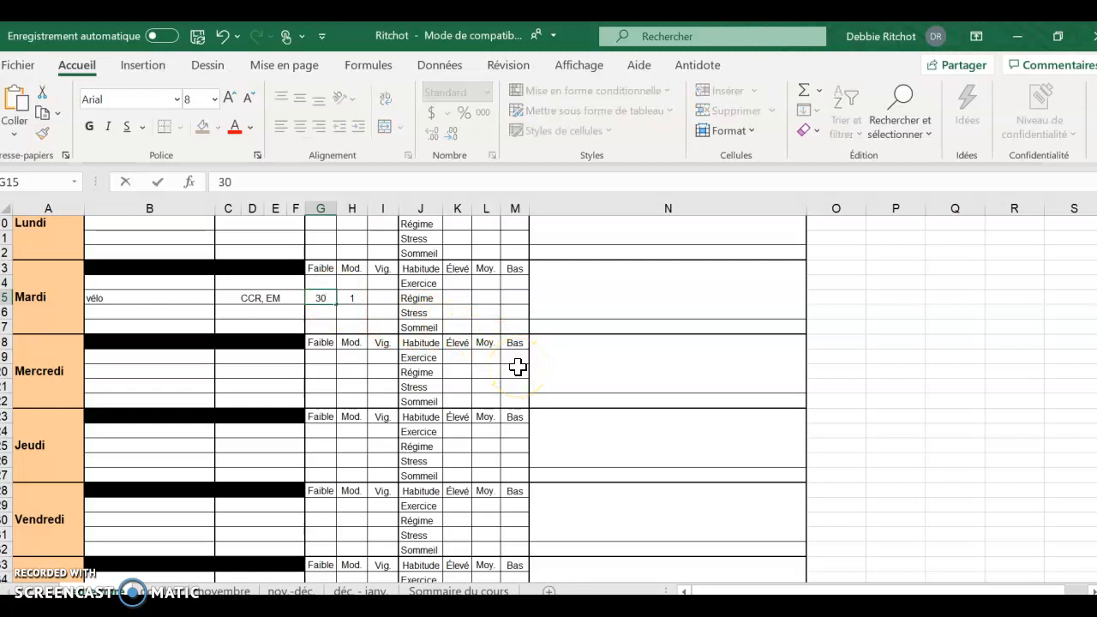
pyautogui.press('Tab')
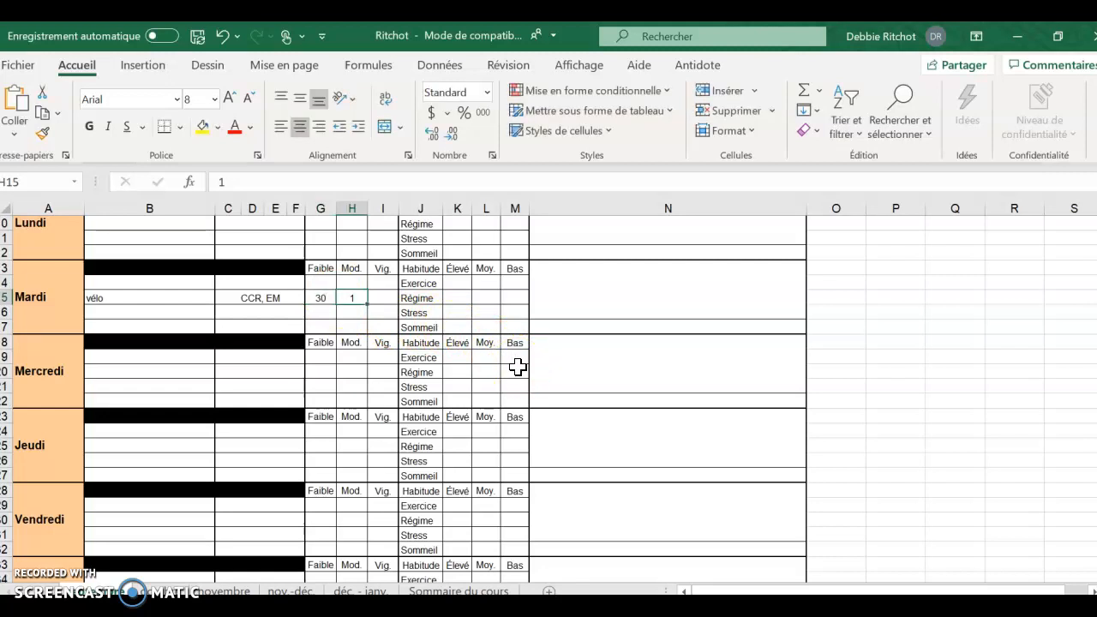
pyautogui.write('20')
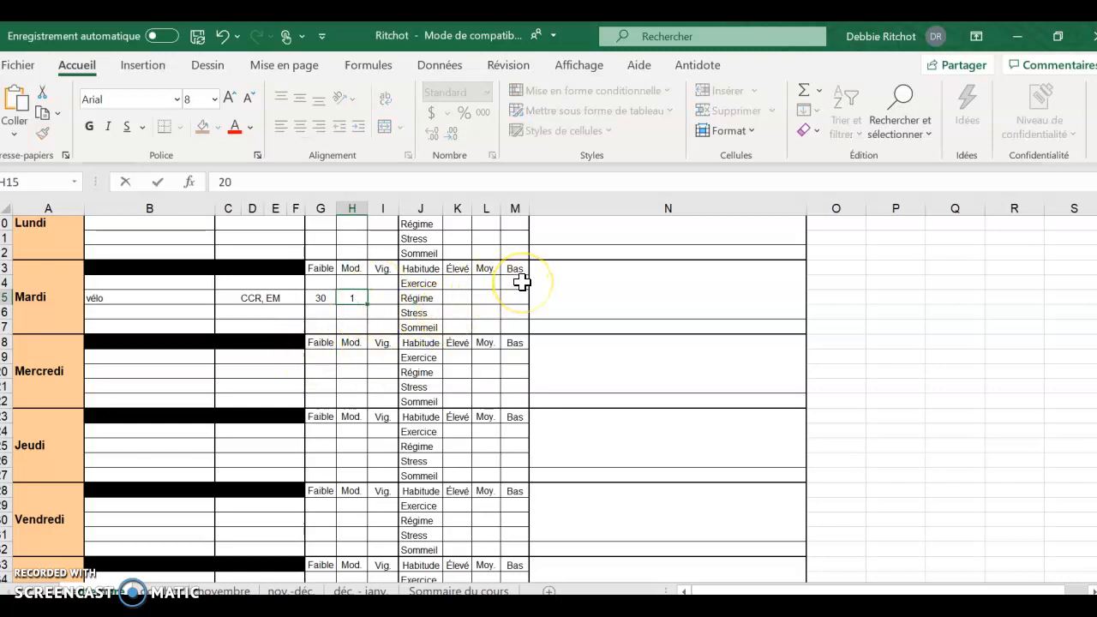
pyautogui.scroll(3, 521, 283)
pyautogui.scroll(1, 521, 283)
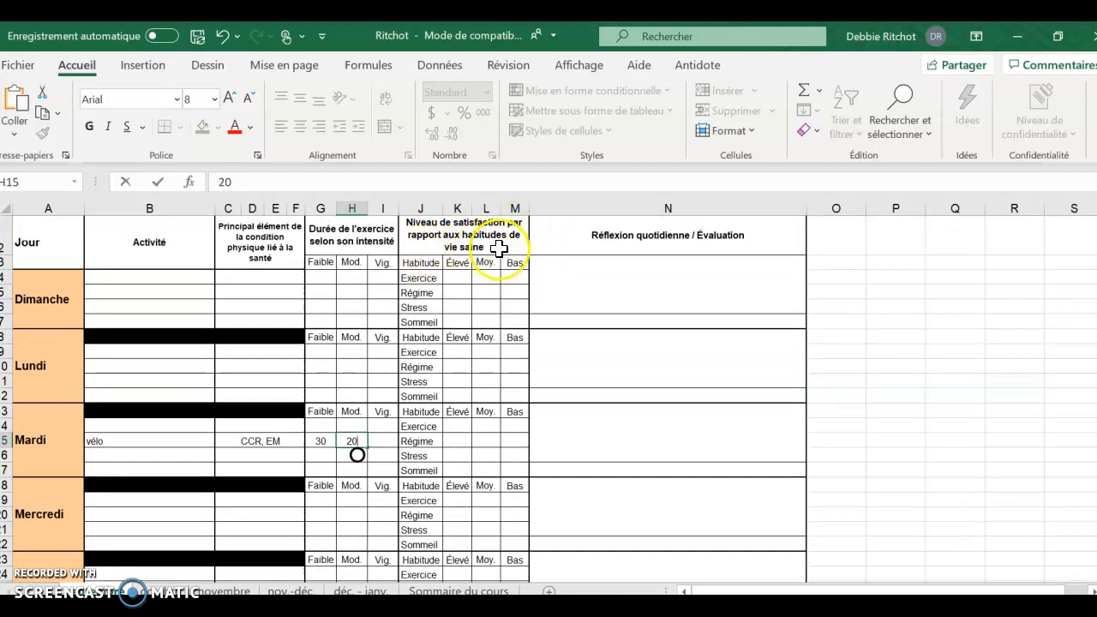
# - Mark Tuesday's habits in L14, K15, K16 and L17: exercise and sleep medium, diet and stress high
pyautogui.click(458, 424)
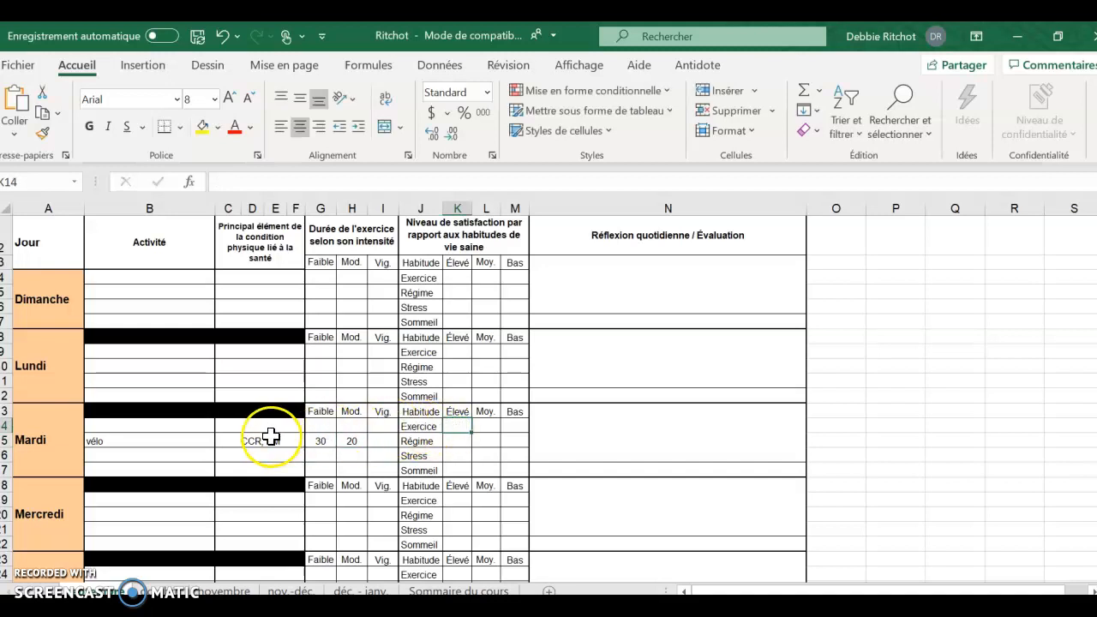
pyautogui.press('Right')
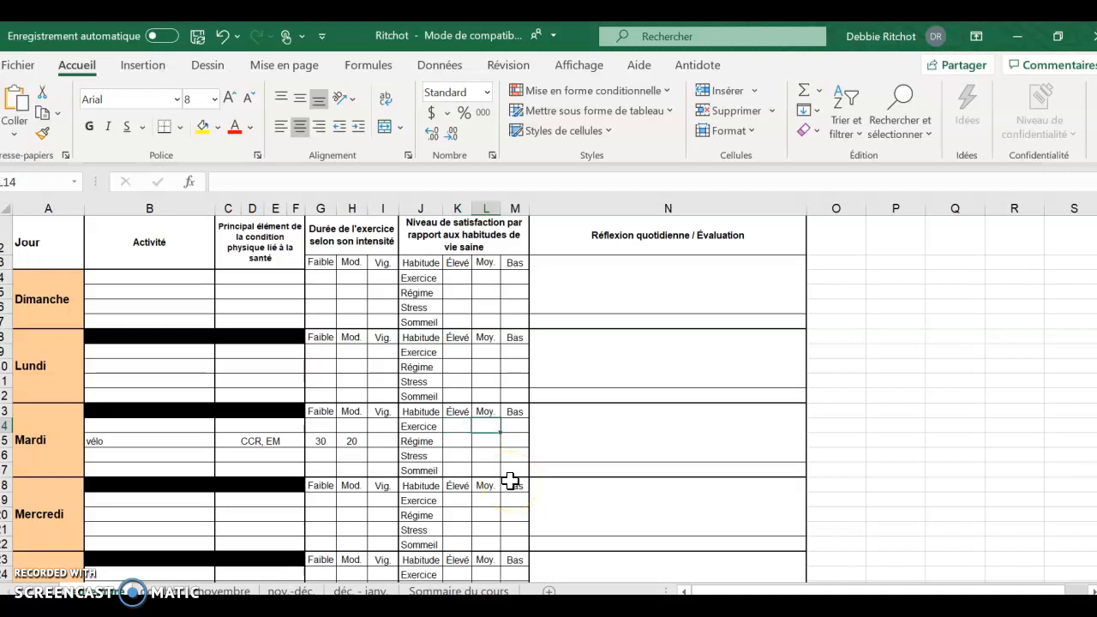
pyautogui.write('1')
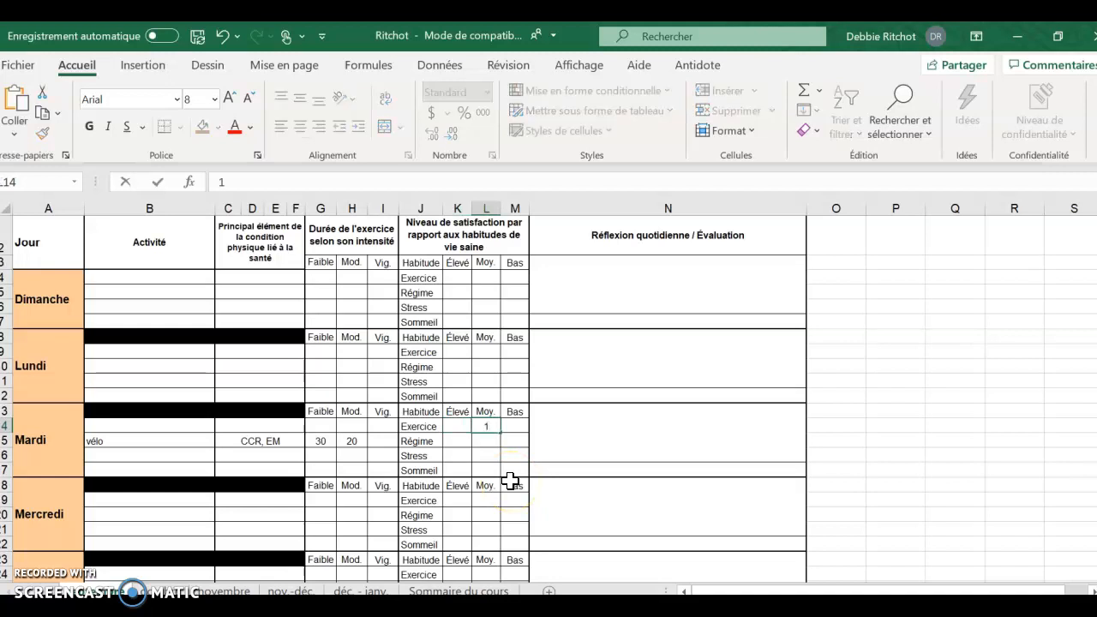
pyautogui.press('Return')
pyautogui.press('Left')
pyautogui.write('1')
pyautogui.press('Return')
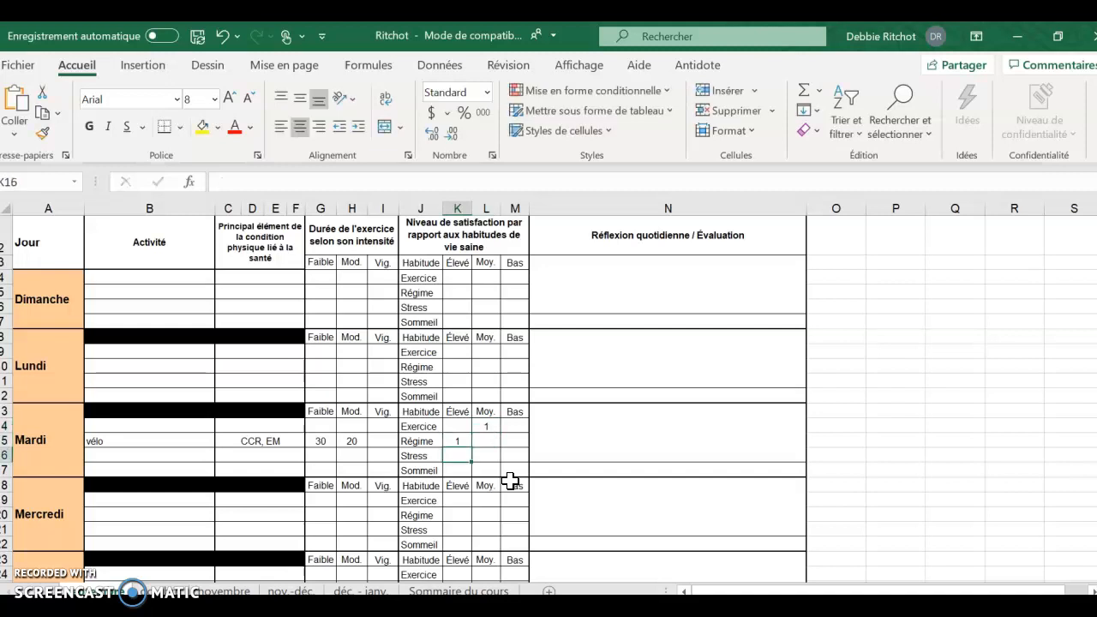
pyautogui.write('1')
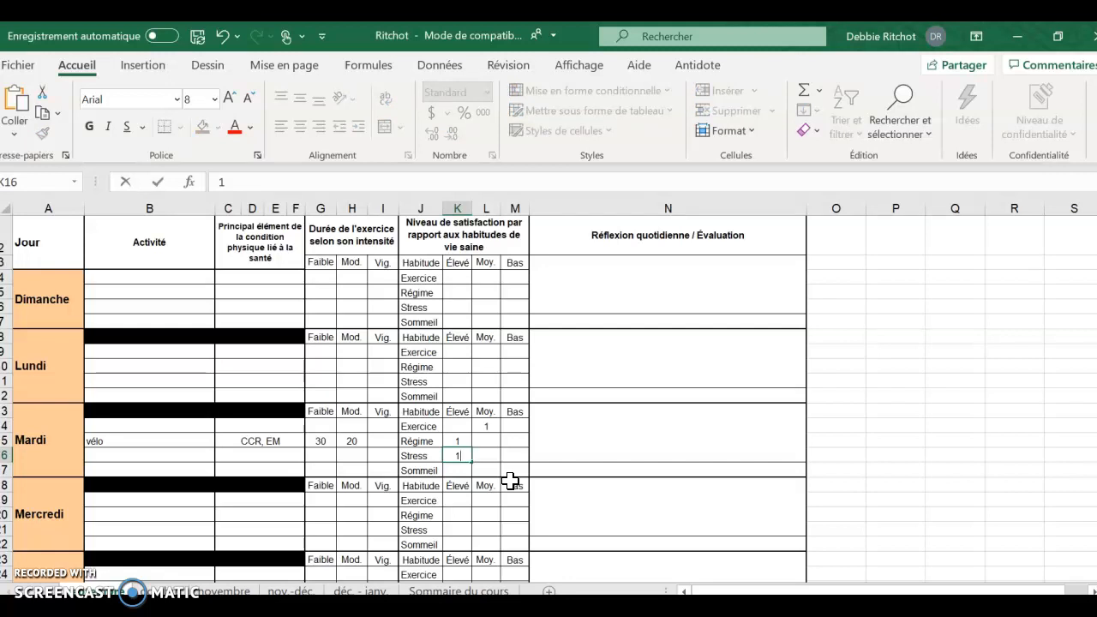
pyautogui.click(457, 471)
pyautogui.click(481, 471)
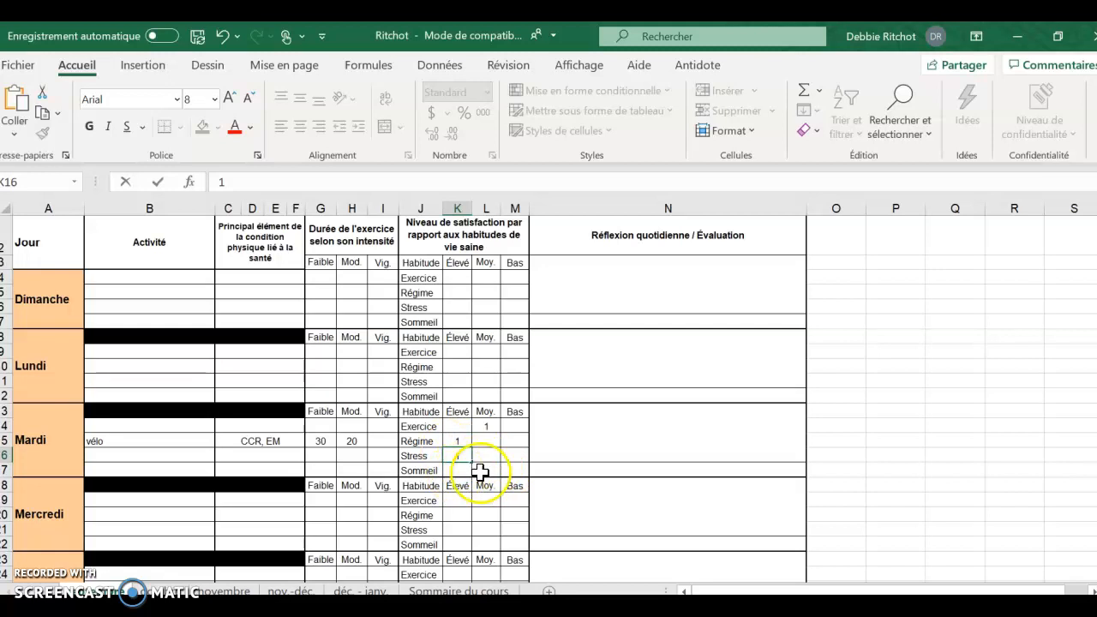
pyautogui.write('1')
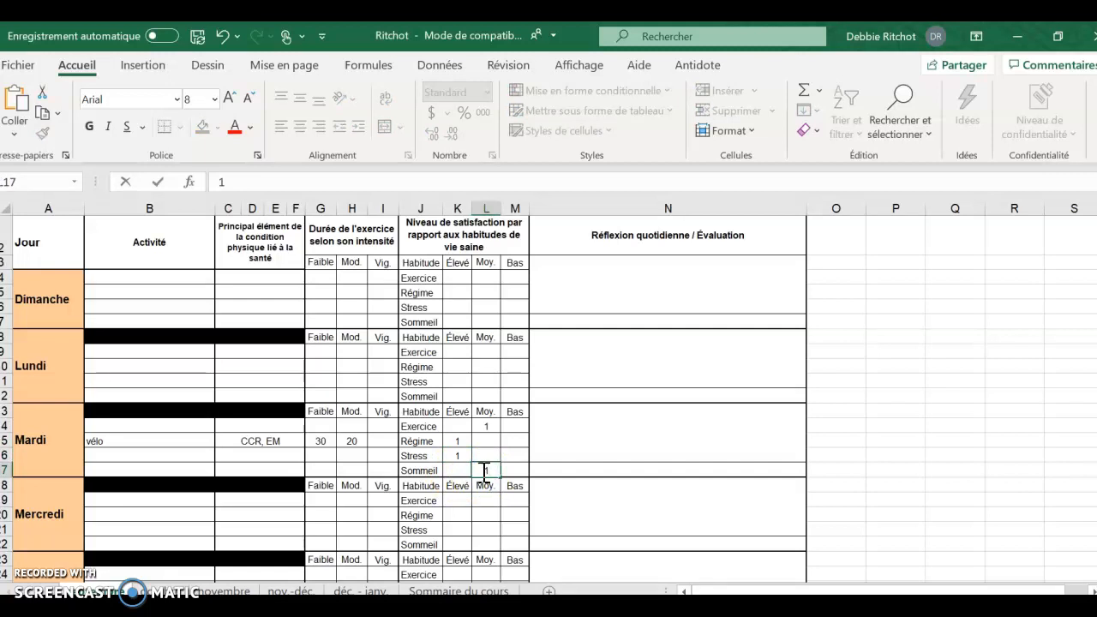
pyautogui.click(574, 425)
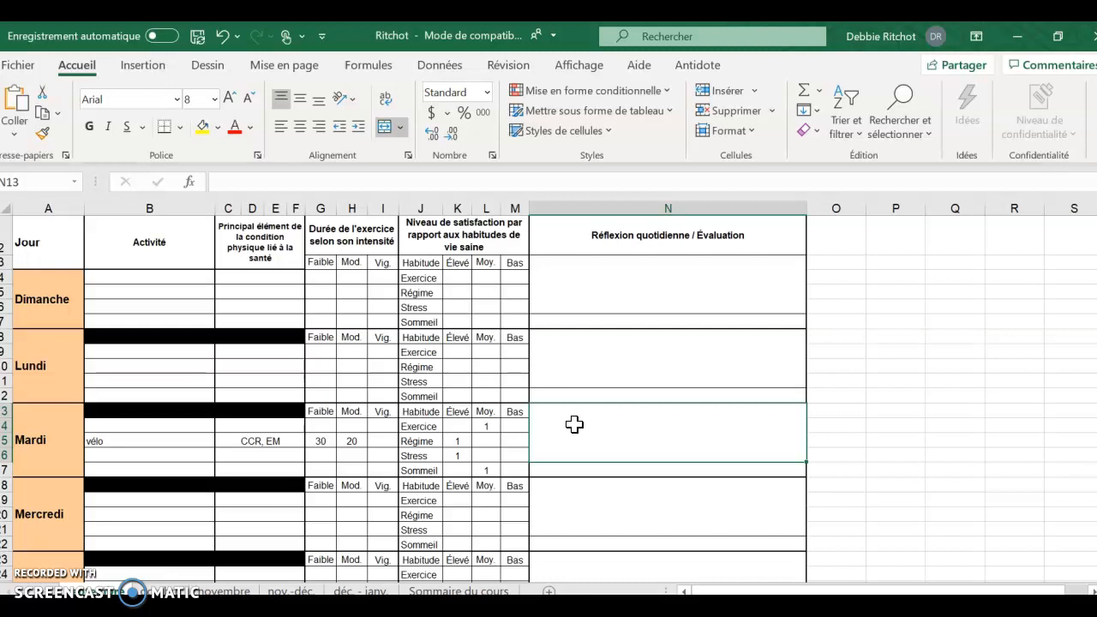
# - Write in N13: 'Je n'ai pas travaillé aussi fort que d'habitude, mais j'ai réussi à terminer les 50 minutes'
pyautogui.click(574, 426)
pyautogui.write("J'ai")
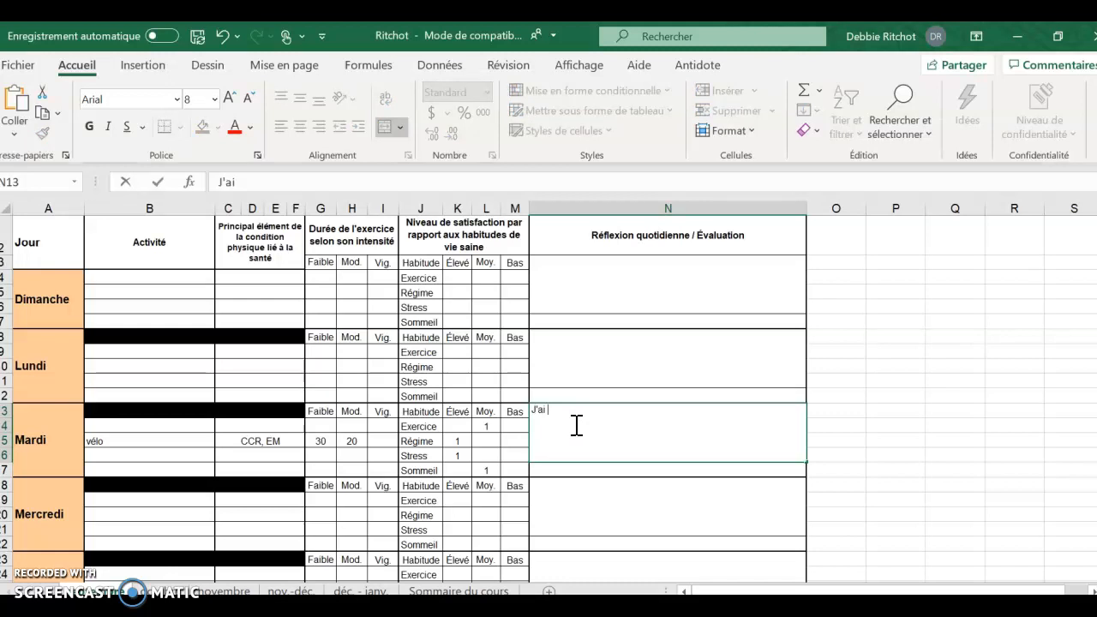
pyautogui.write('travail')
pyautogui.press('BackSpace')
pyautogui.press('BackSpace')
pyautogui.press('BackSpace')
pyautogui.press('BackSpace')
pyautogui.press('BackSpace')
pyautogui.press('BackSpace')
pyautogui.press('BackSpace')
pyautogui.press('BackSpace')
pyautogui.press('BackSpace')
pyautogui.press('BackSpace')
pyautogui.press('BackSpace')
pyautogui.write("e n'ai pas travaillé ")
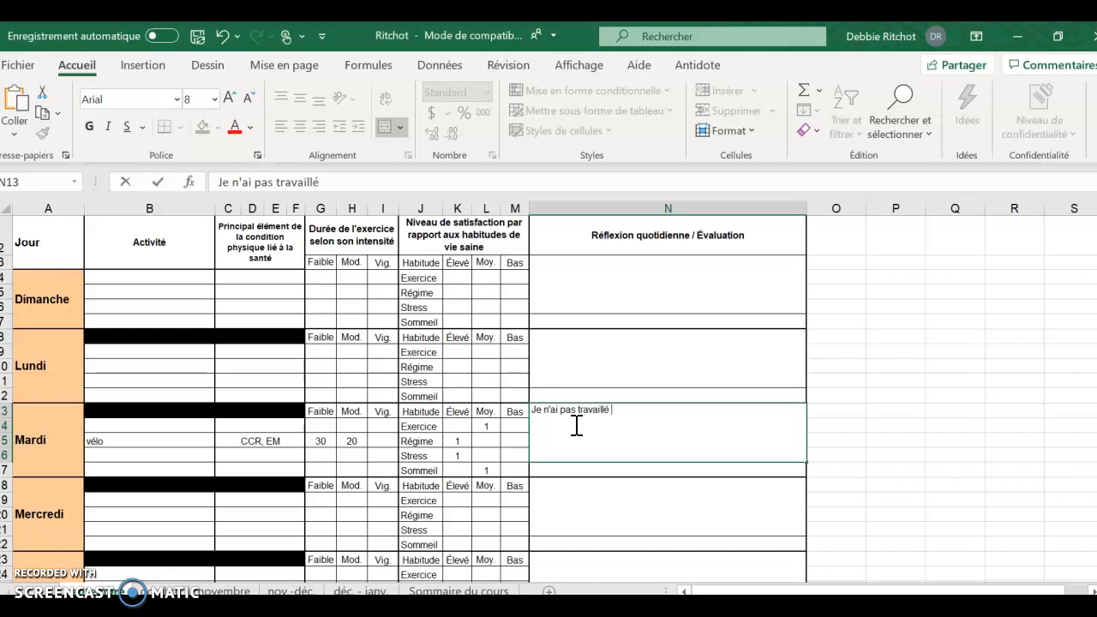
pyautogui.write("aussi fort que d'habitu")
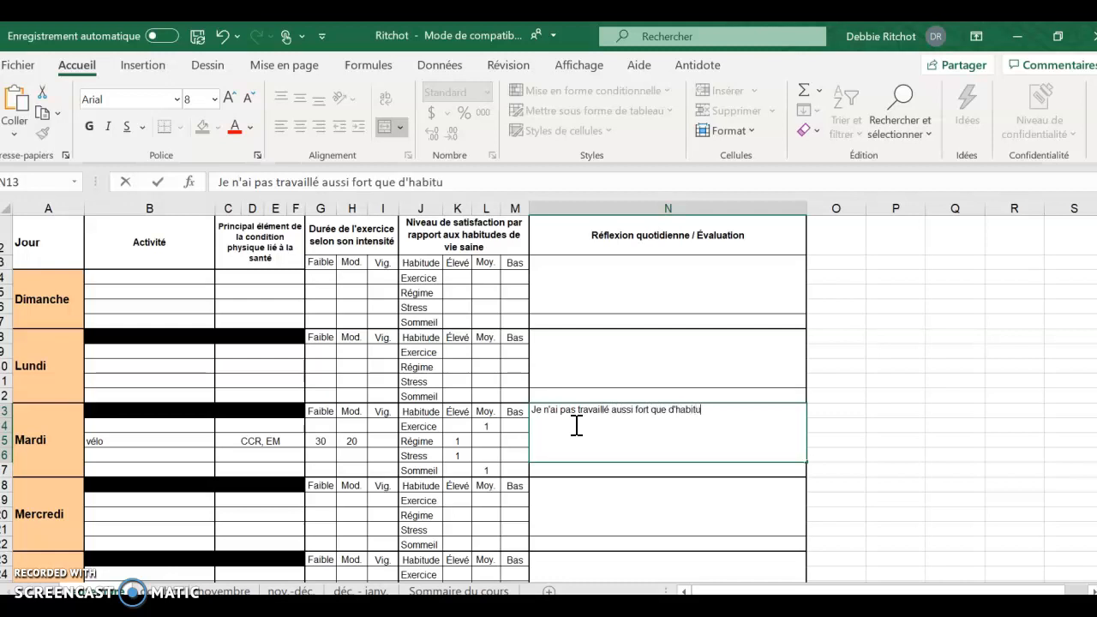
pyautogui.write("de, mais j'ai réussi à terminer")
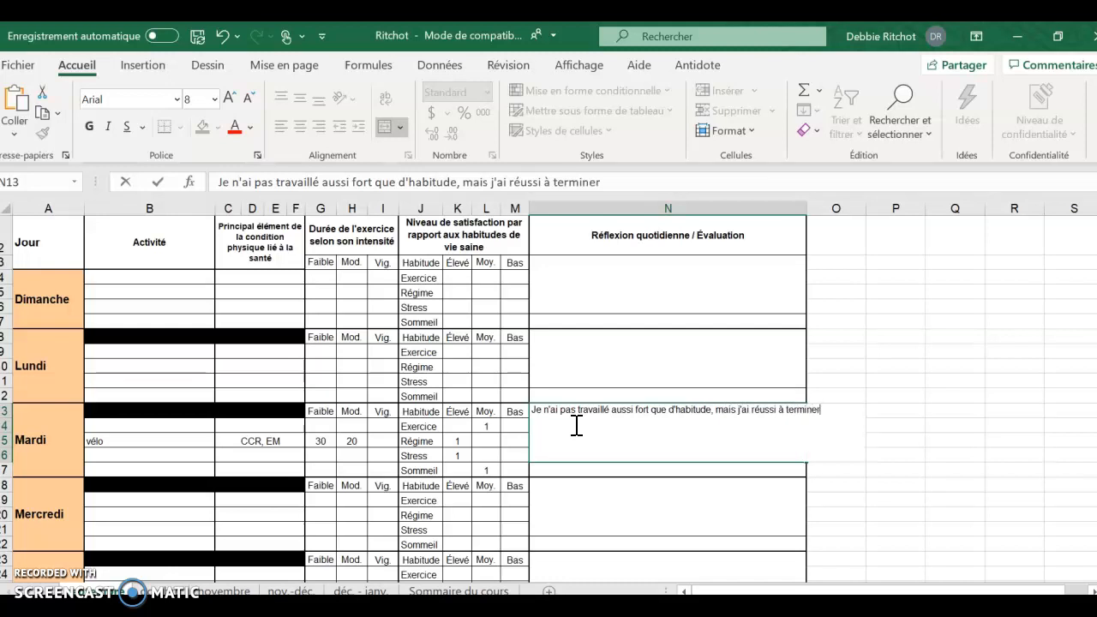
pyautogui.write(' les 50 minutes.')
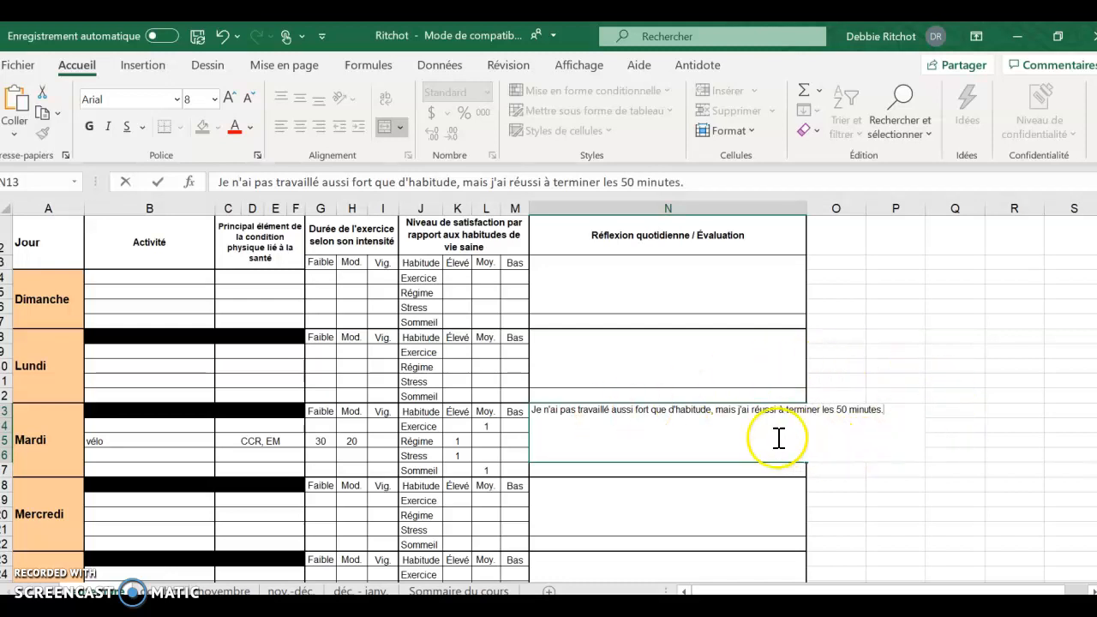
pyautogui.press('Return')
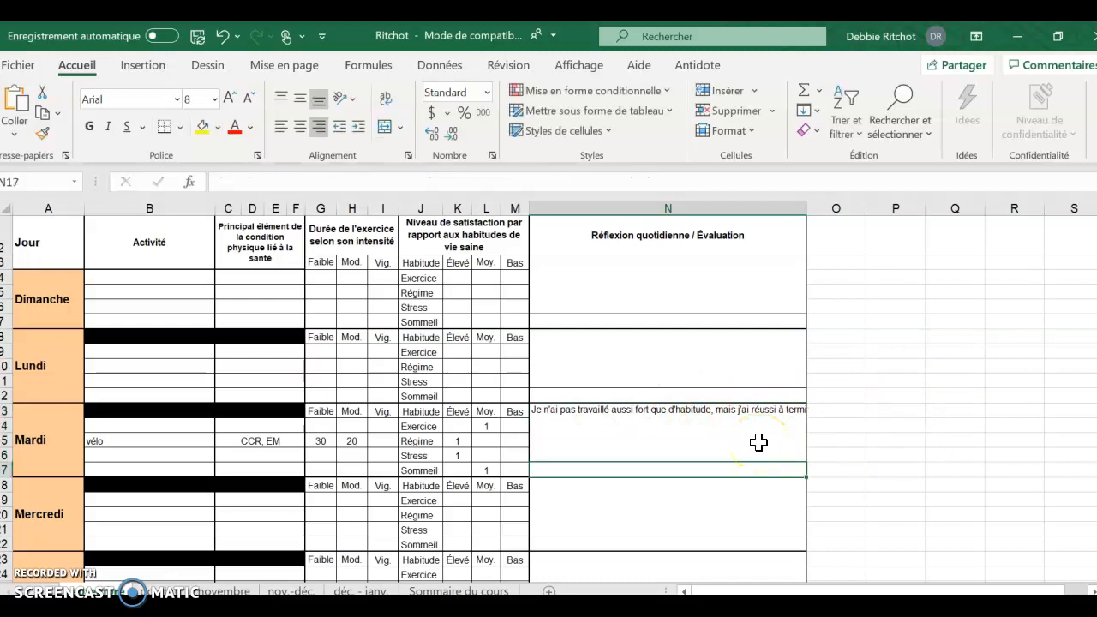
pyautogui.doubleClick(759, 442)
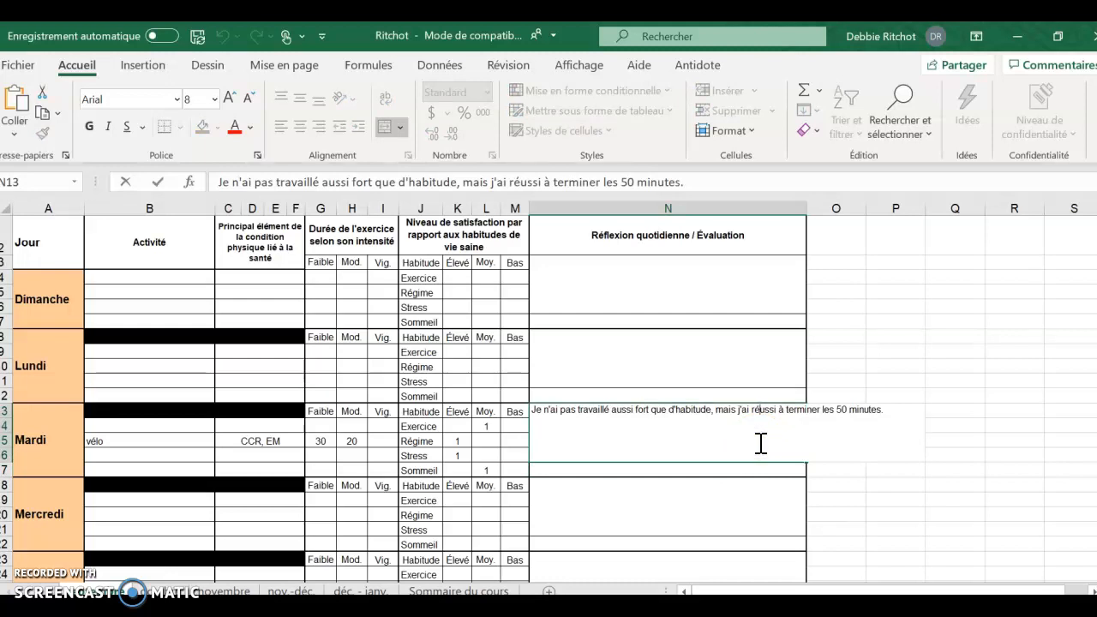
# - Fill 20 moderate minutes into Wednesday's H20–H22, making weekly totals 30 low and 80 moderate
pyautogui.click(668, 456)
pyautogui.scroll(-2, 586, 464)
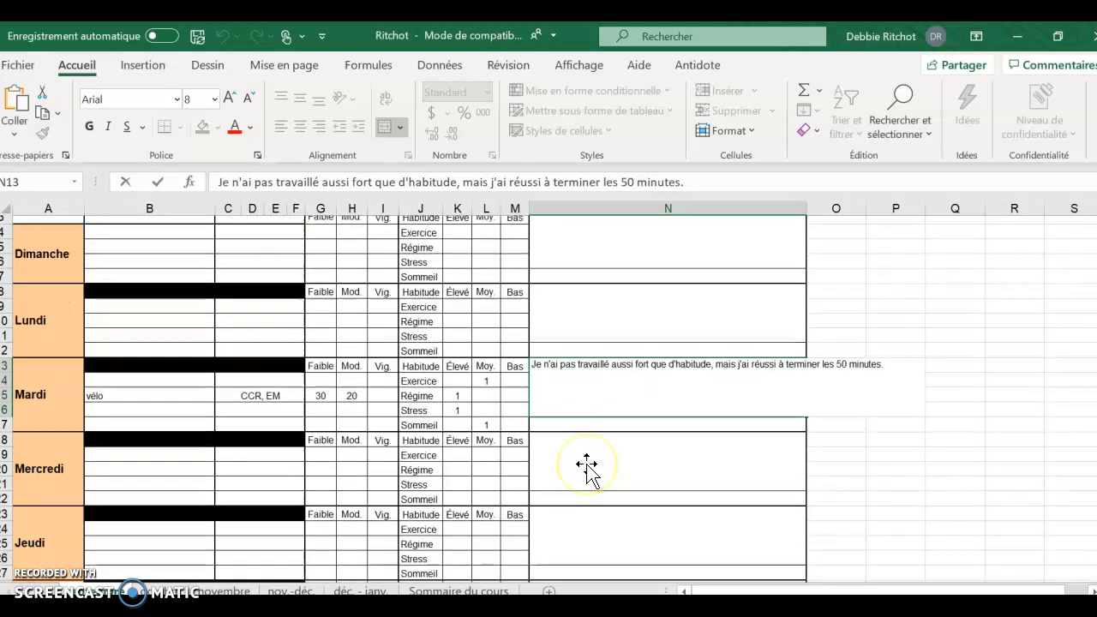
pyautogui.scroll(-4, 586, 464)
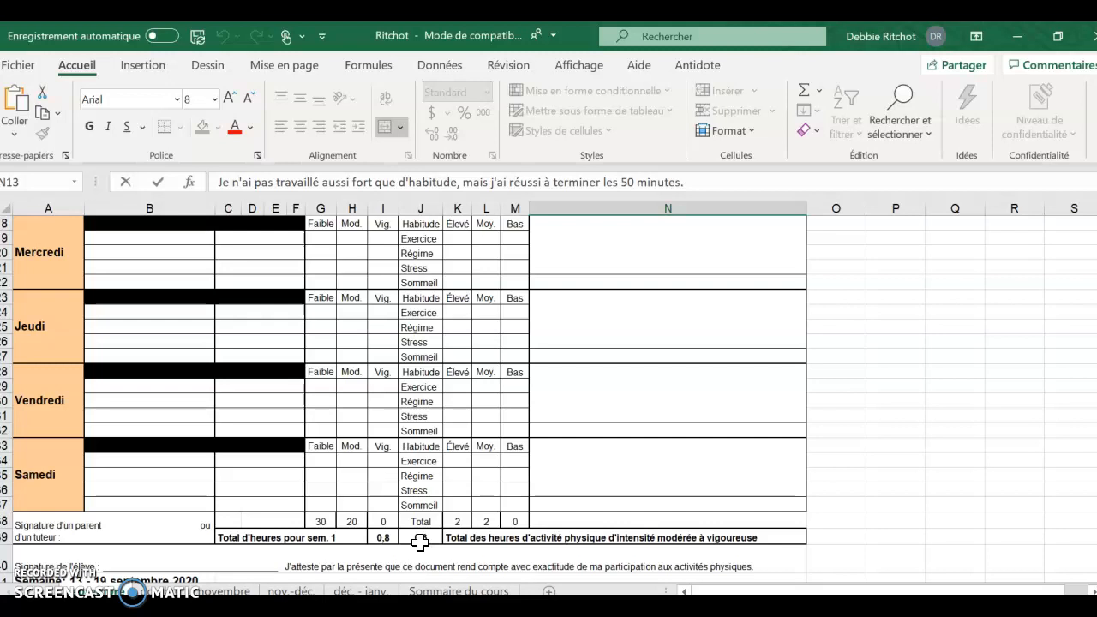
pyautogui.scroll(-2, 420, 541)
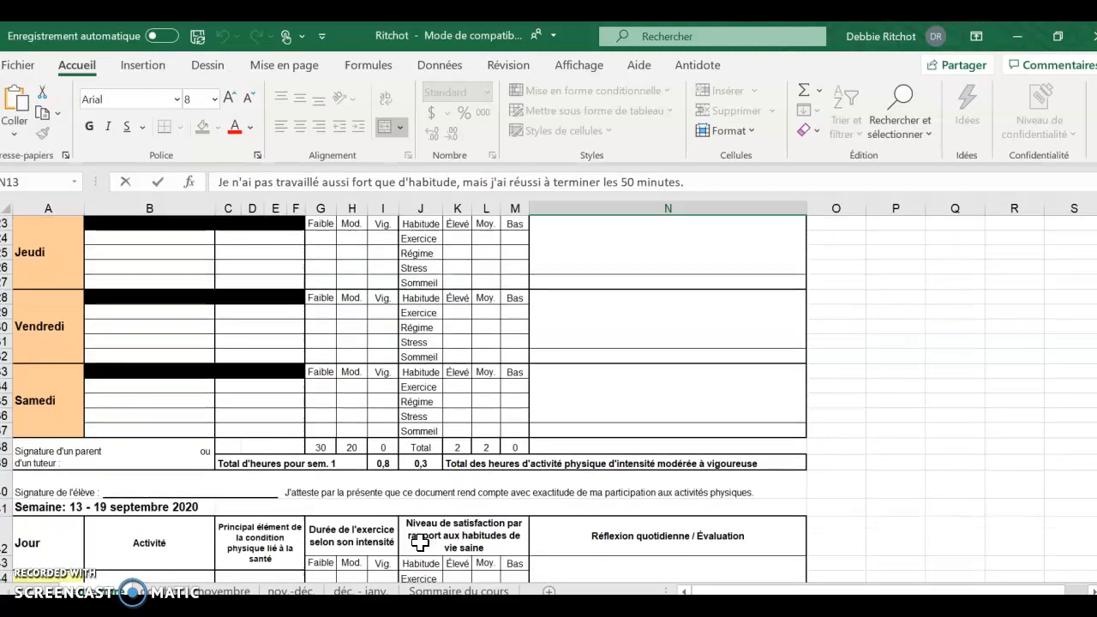
pyautogui.scroll(-1, 420, 541)
pyautogui.scroll(8, 419, 542)
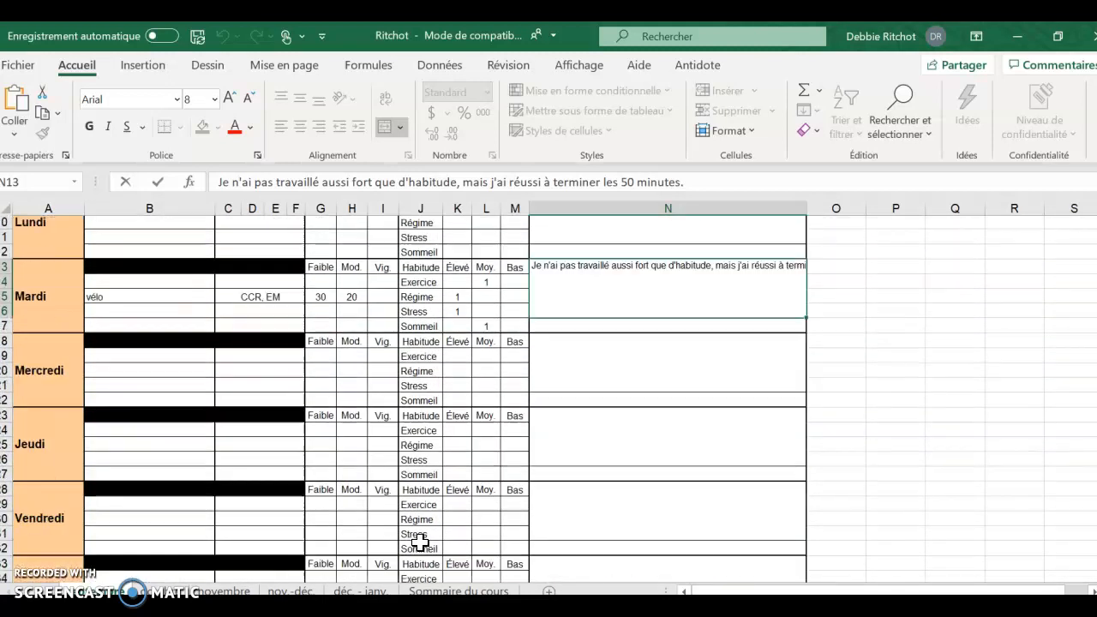
pyautogui.scroll(-1, 420, 542)
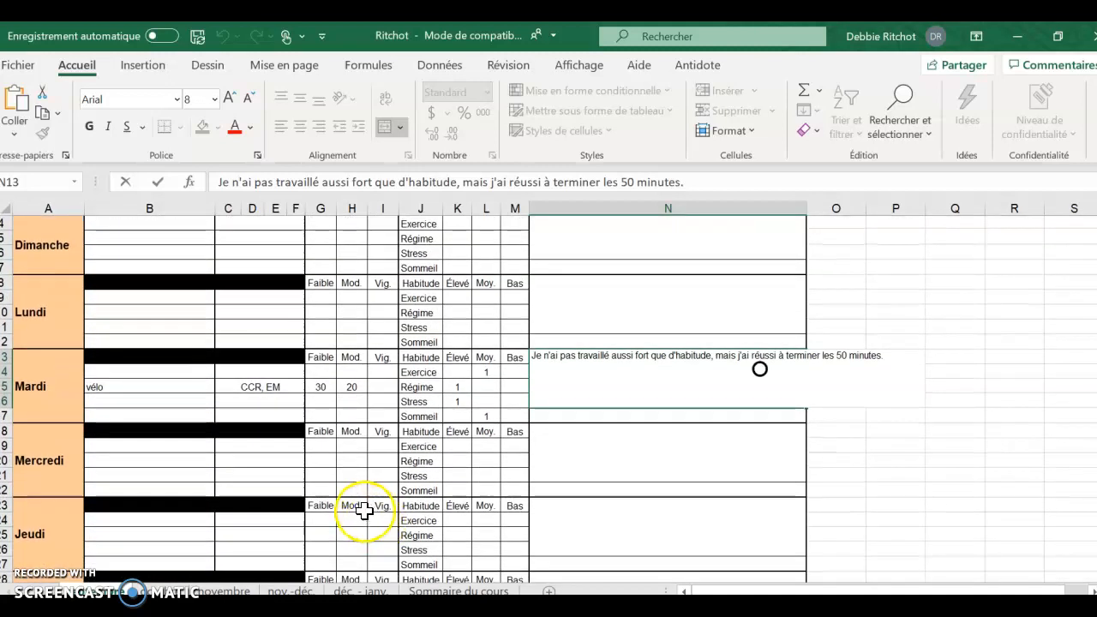
pyautogui.click(353, 460)
pyautogui.write('20')
pyautogui.press('Return')
pyautogui.hotkey('ctrl', 'd')
pyautogui.press('Return')
pyautogui.hotkey('ctrl', 'd')
pyautogui.press('Return')
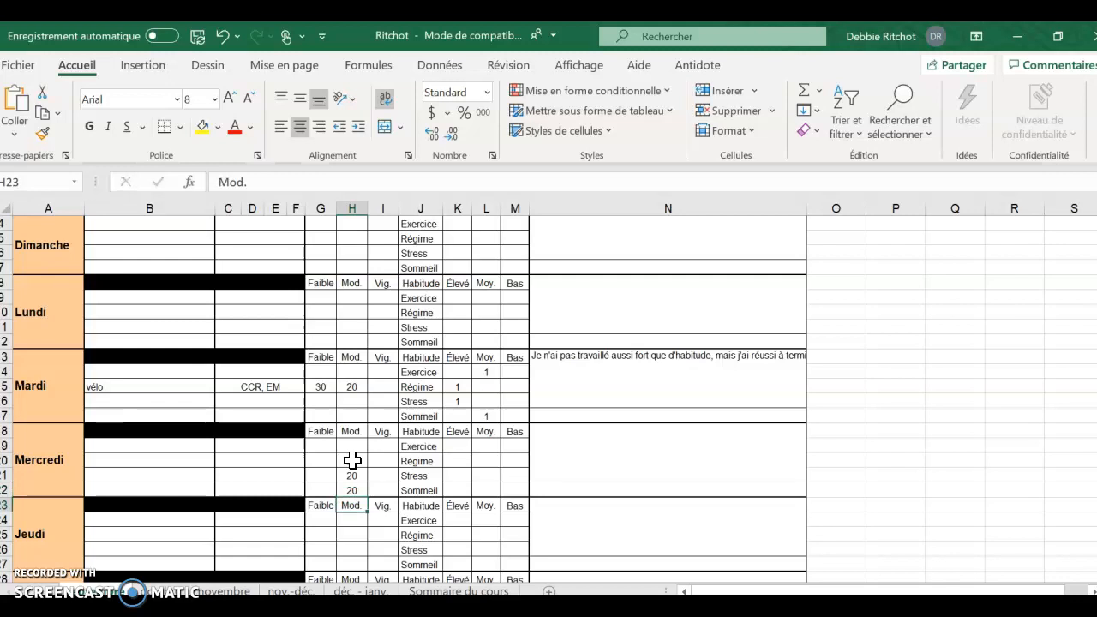
pyautogui.scroll(-6, 352, 461)
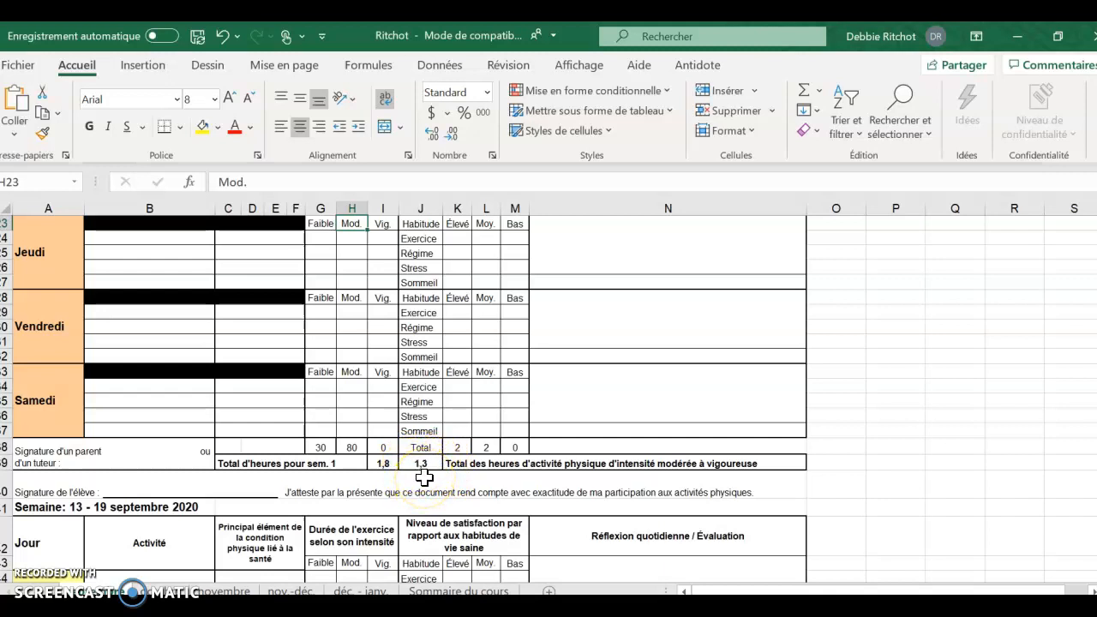
pyautogui.scroll(5, 425, 474)
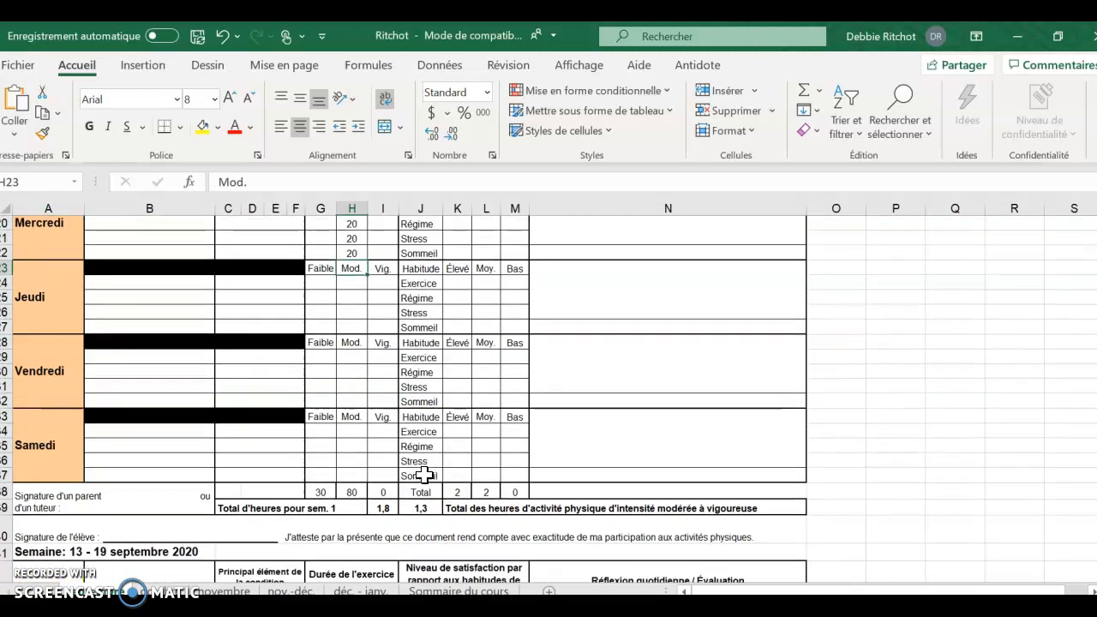
pyautogui.scroll(3, 425, 473)
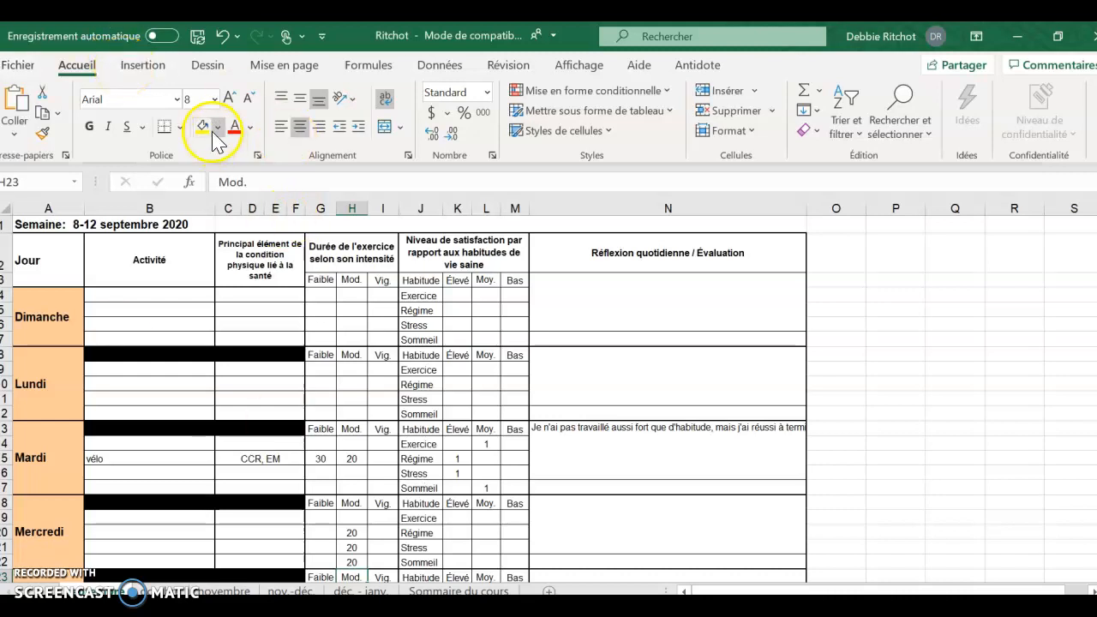
# - Save the physical activity journal workbook and close Excel, returning to the Teams notebook page
pyautogui.click(197, 37)
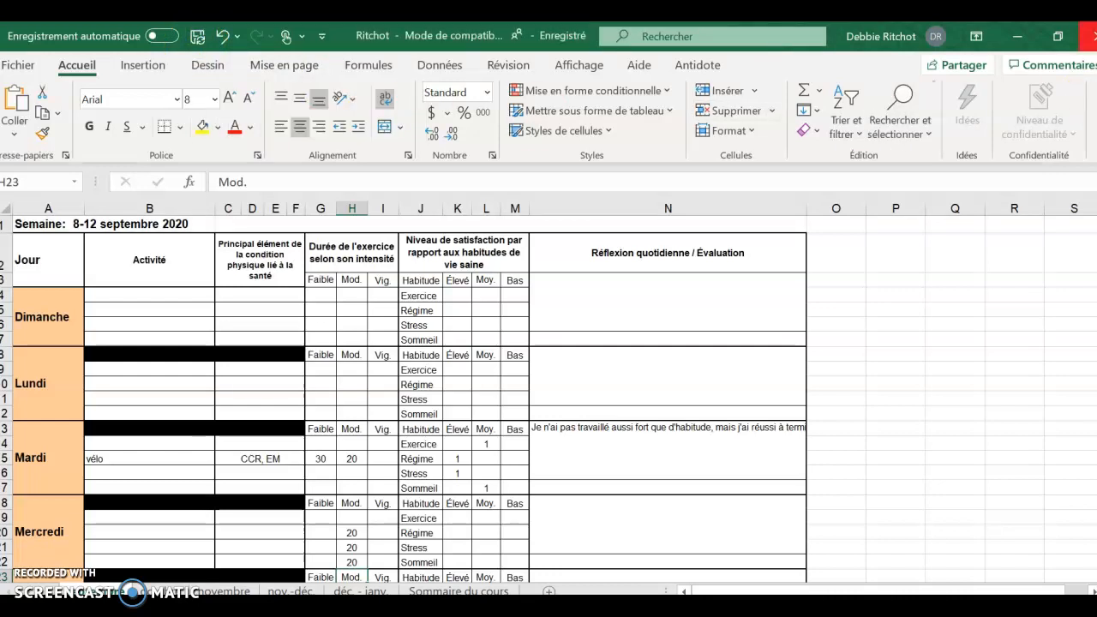
pyautogui.click(1091, 36)
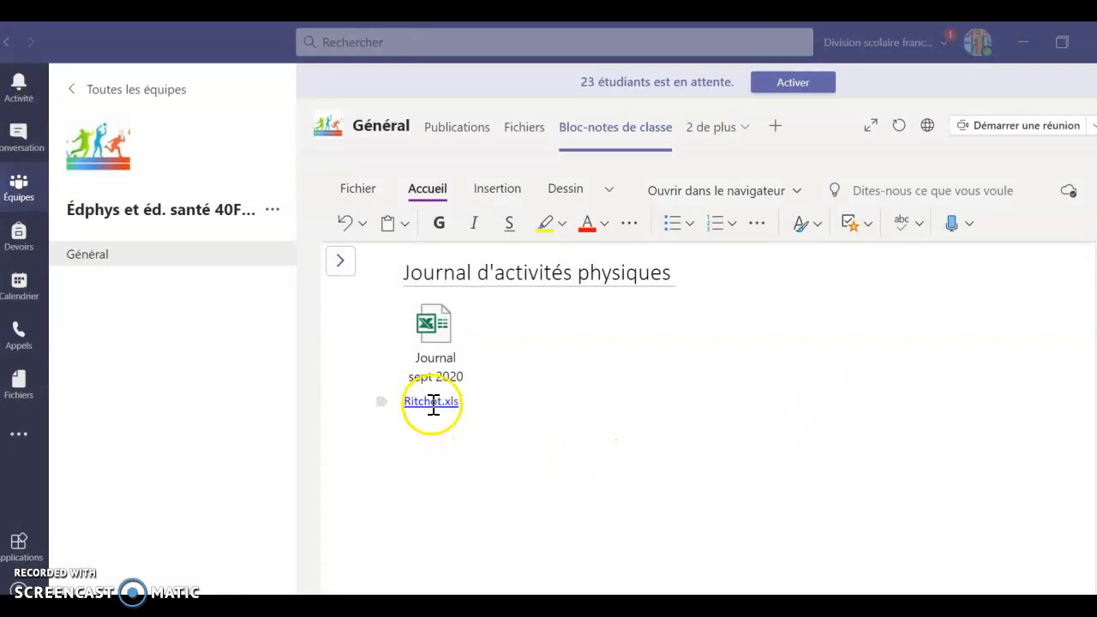
pyautogui.click(434, 374)
pyautogui.click(433, 402)
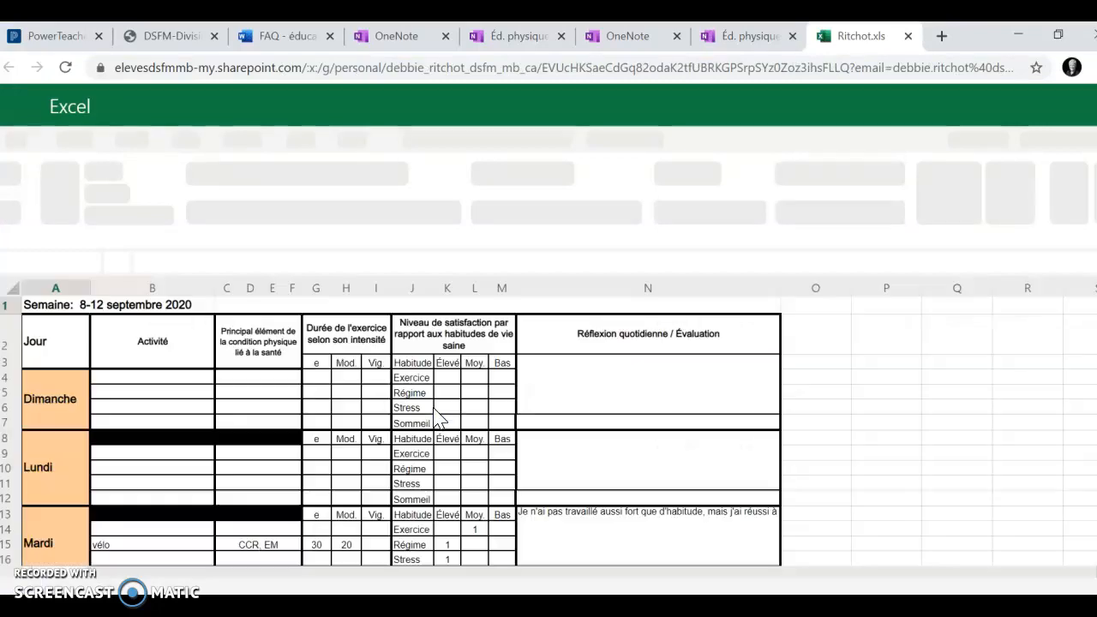
pyautogui.click(343, 441)
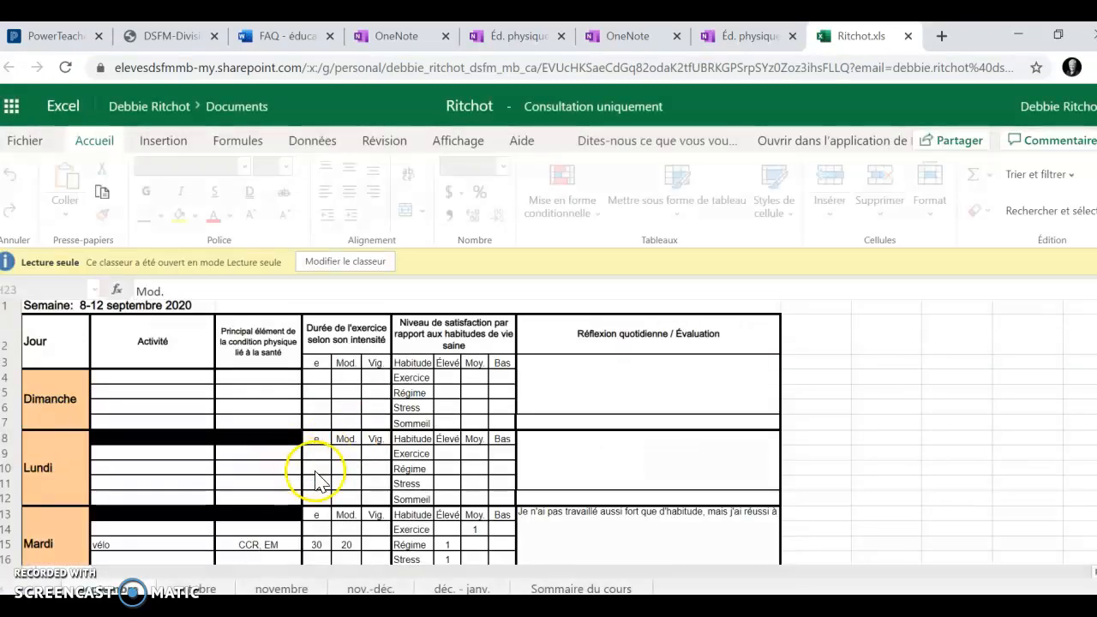
pyautogui.scroll(-5, 316, 471)
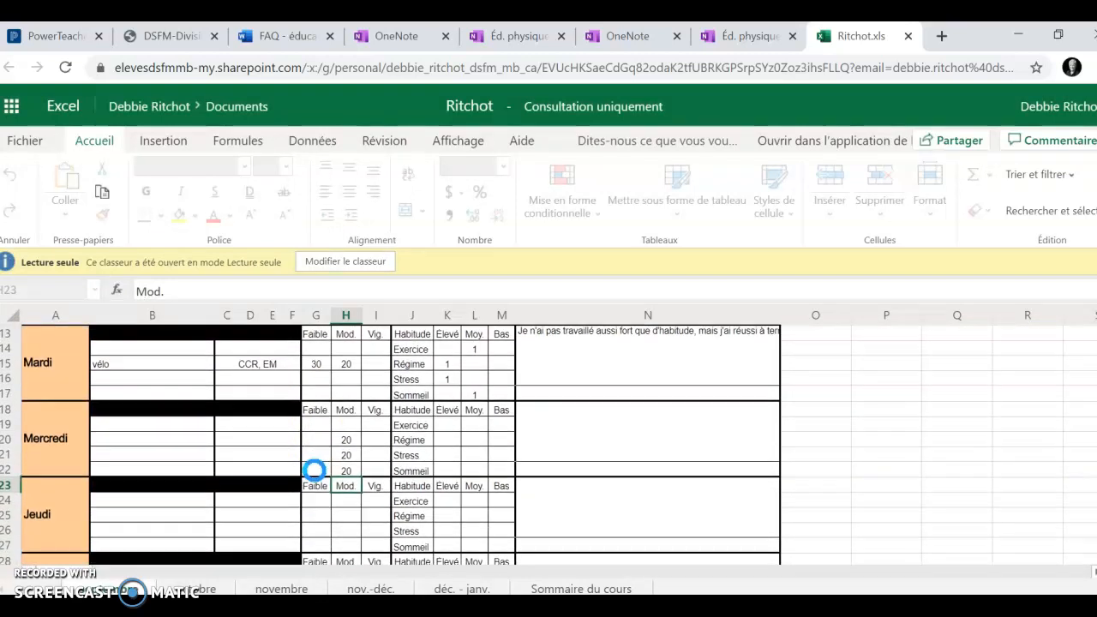
pyautogui.scroll(3, 313, 468)
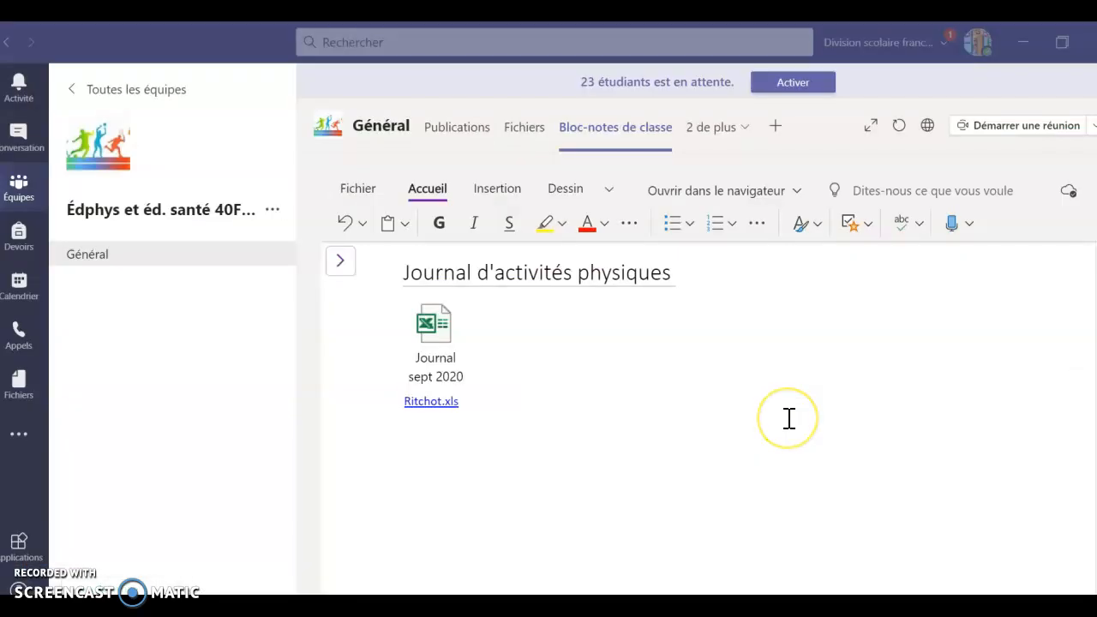